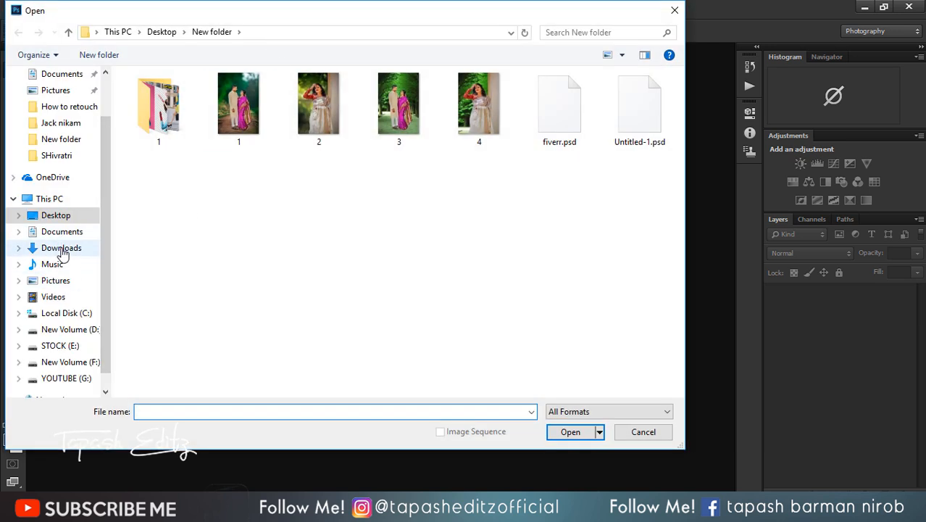
- Open the photo HAR_5884 from the Downloads folder and dock its document window in the workspace
click(61, 248)
scroll(158, 270, down, 5)
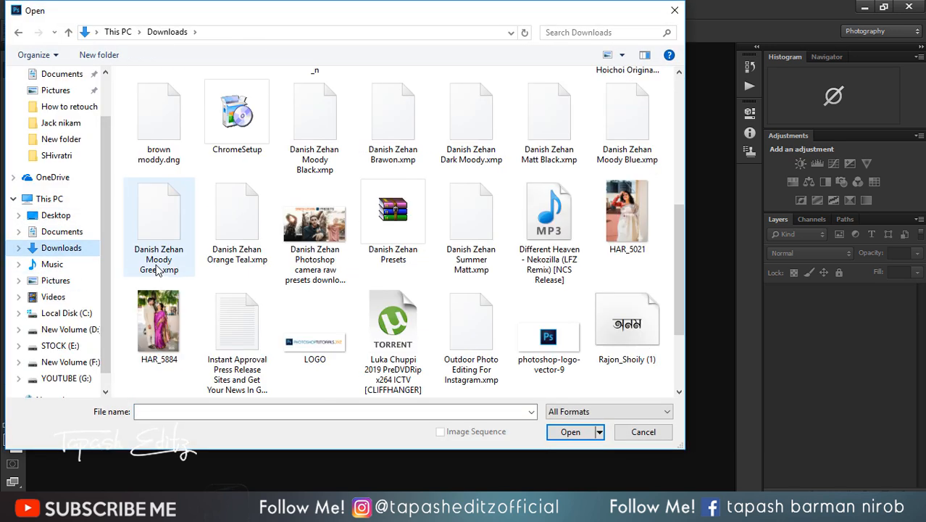
click(159, 322)
click(570, 431)
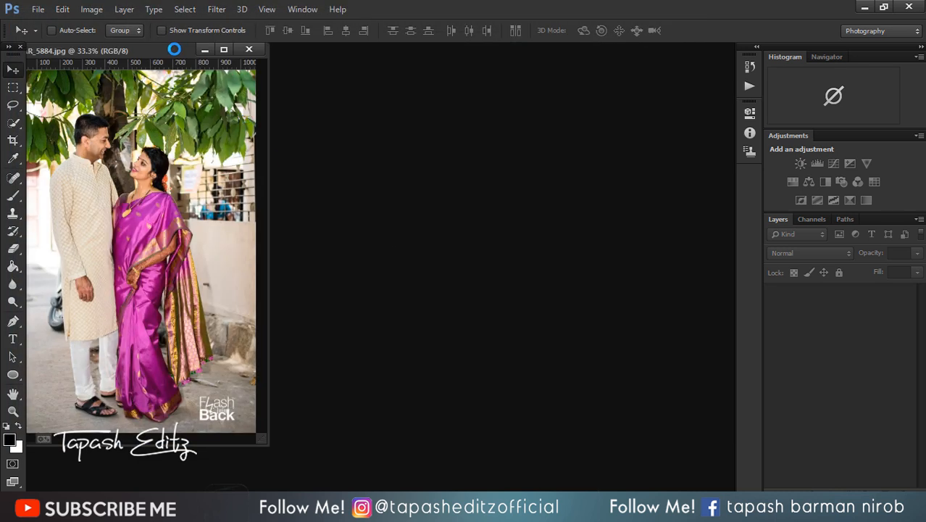
drag(194, 52, 427, 51)
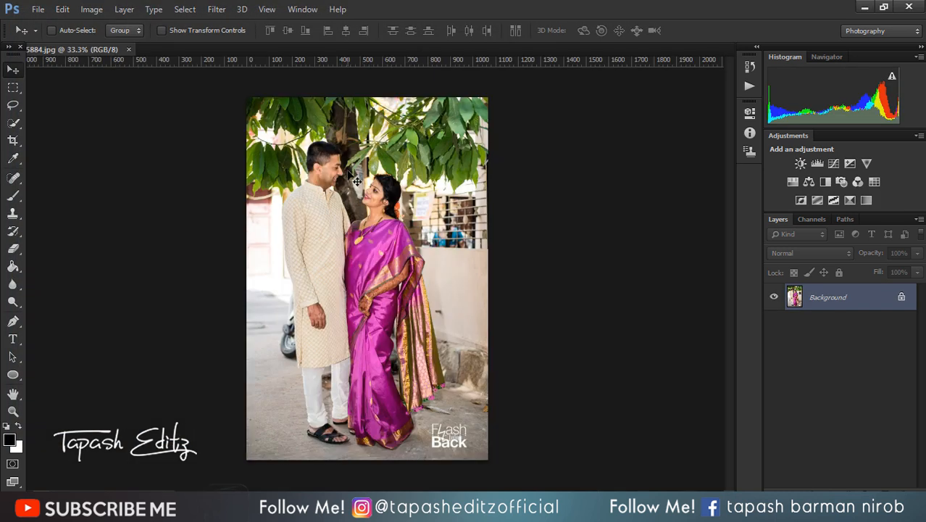
- Apply a Shadows/Highlights adjustment to the photo with shadows at 3% and highlights at 24%
scroll(353, 180, up, 3)
scroll(353, 180, down, 2)
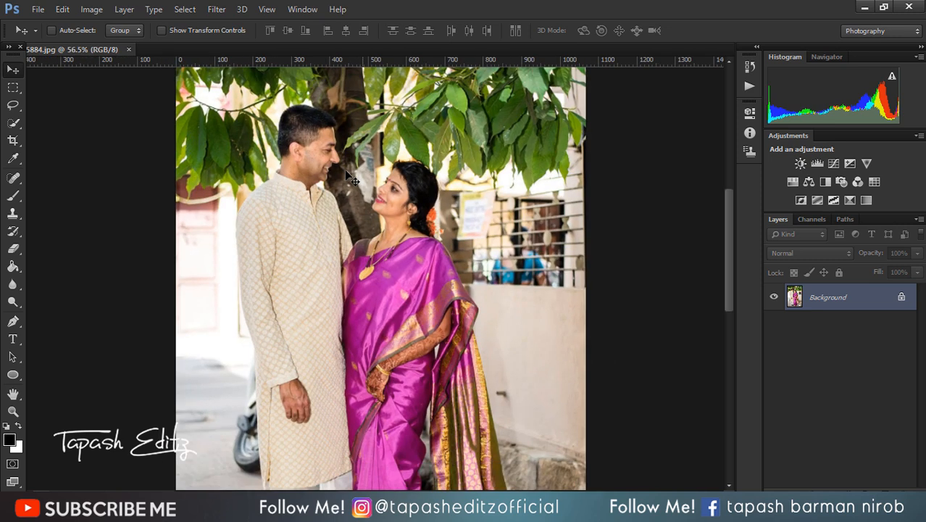
scroll(353, 180, down, 1)
scroll(353, 179, down, 1)
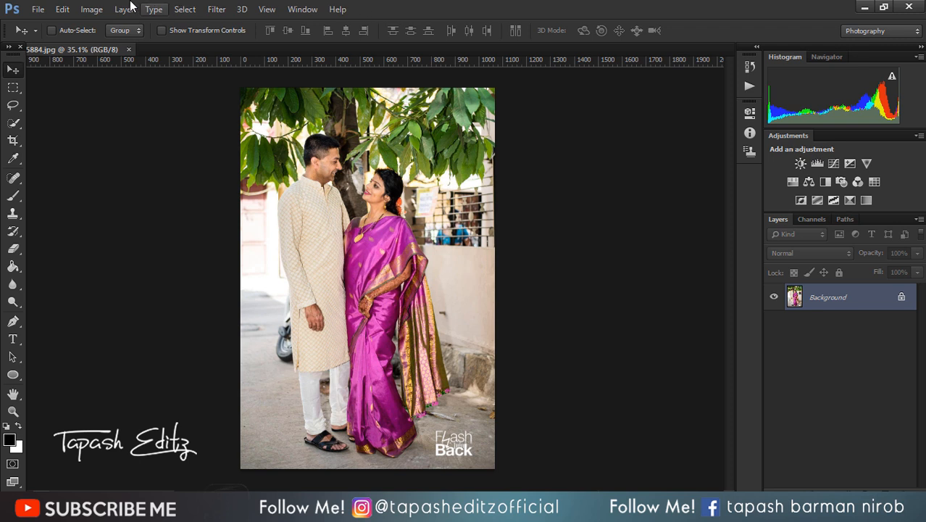
click(96, 9)
mouse_move(120, 42)
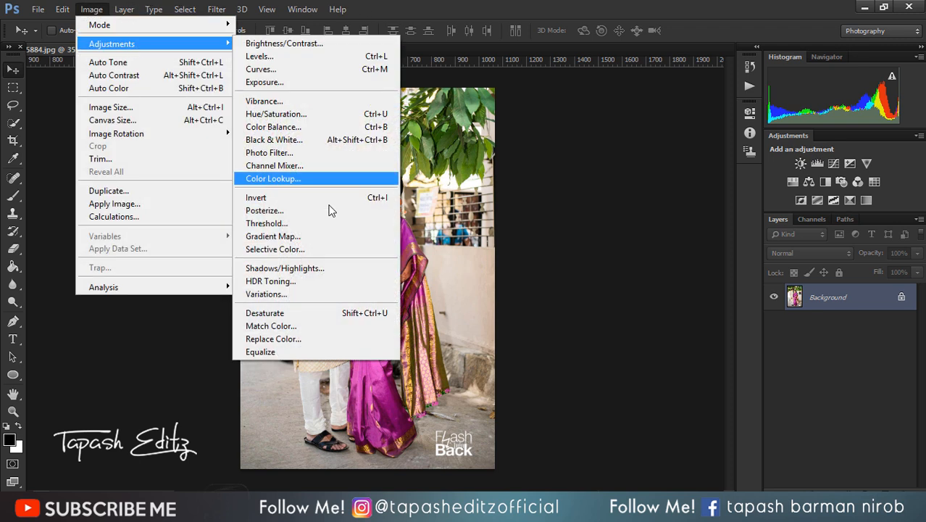
click(331, 265)
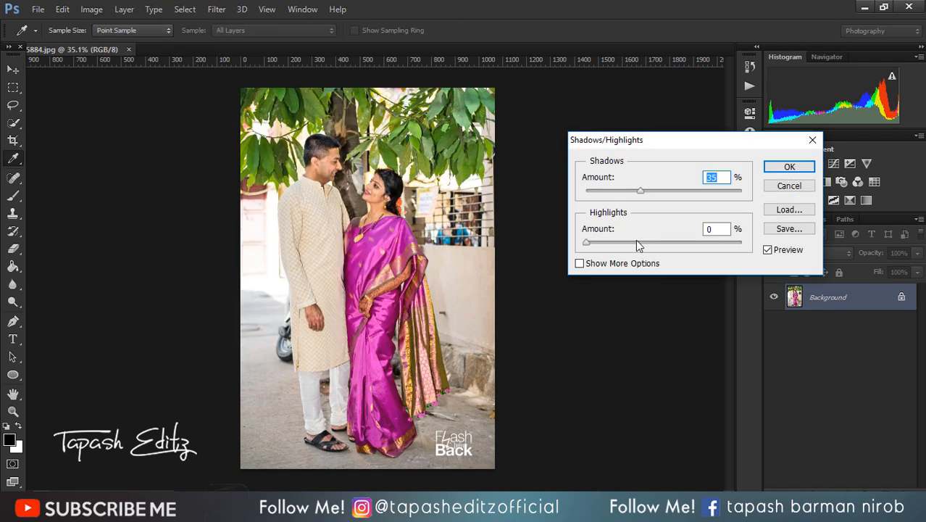
click(623, 242)
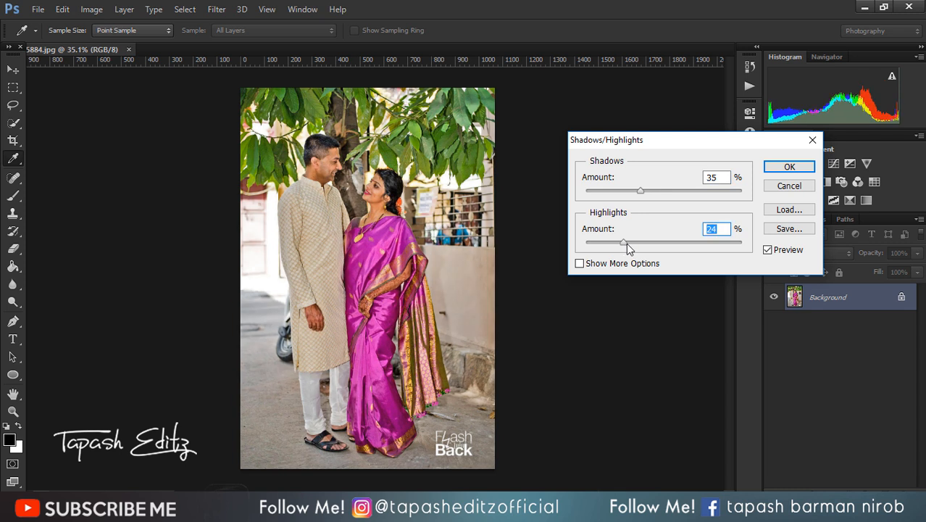
drag(621, 192, 592, 194)
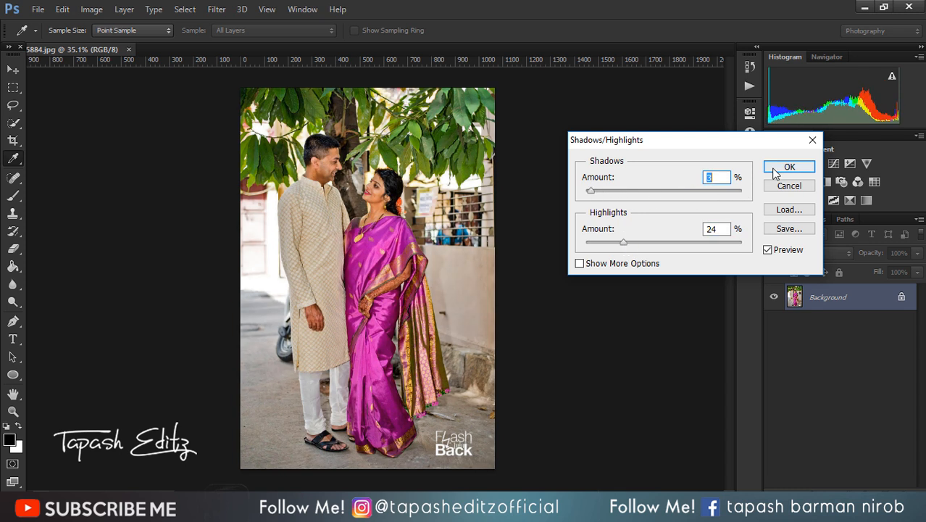
click(776, 171)
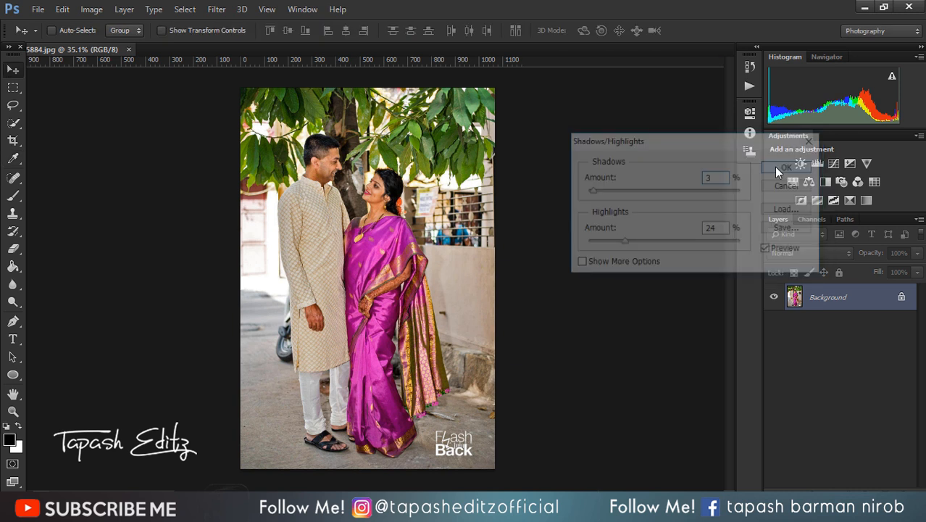
- Convert the locked Background into a regular layer, keeping the default layer settings
right_click(876, 296)
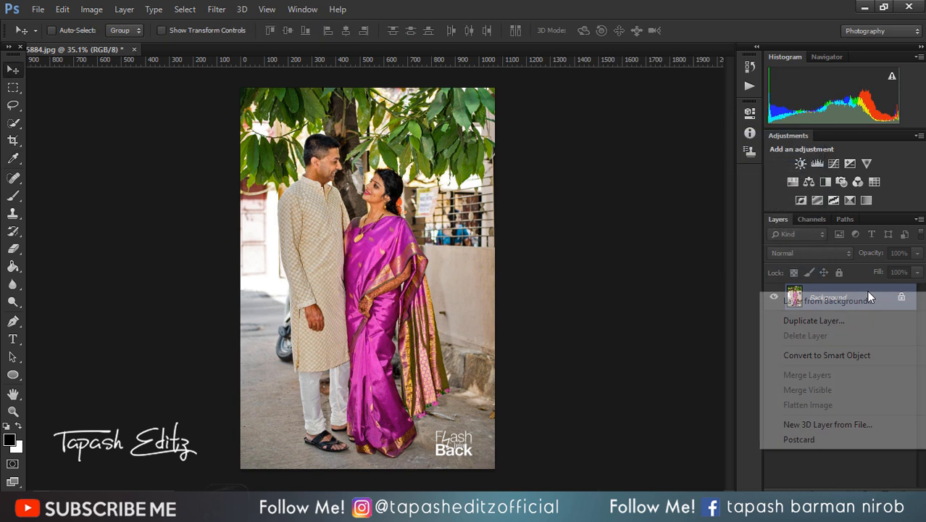
click(806, 304)
click(588, 160)
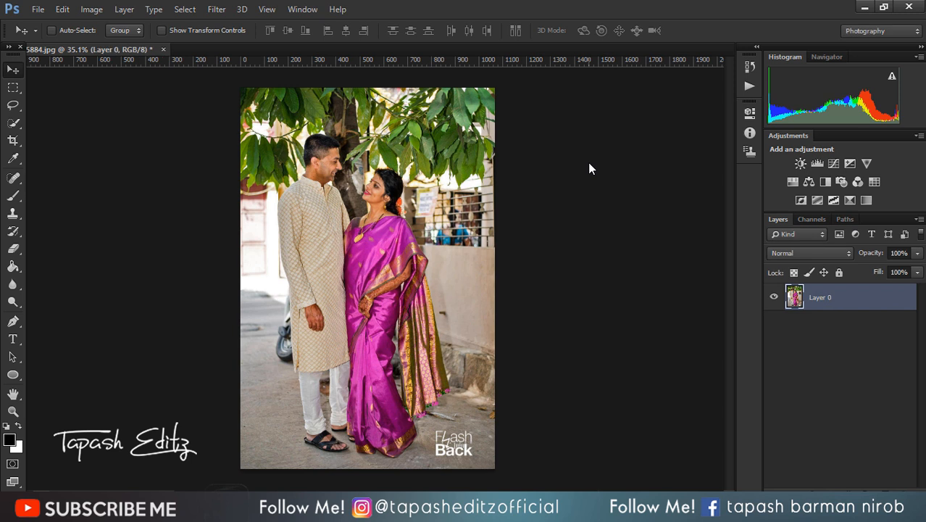
click(20, 321)
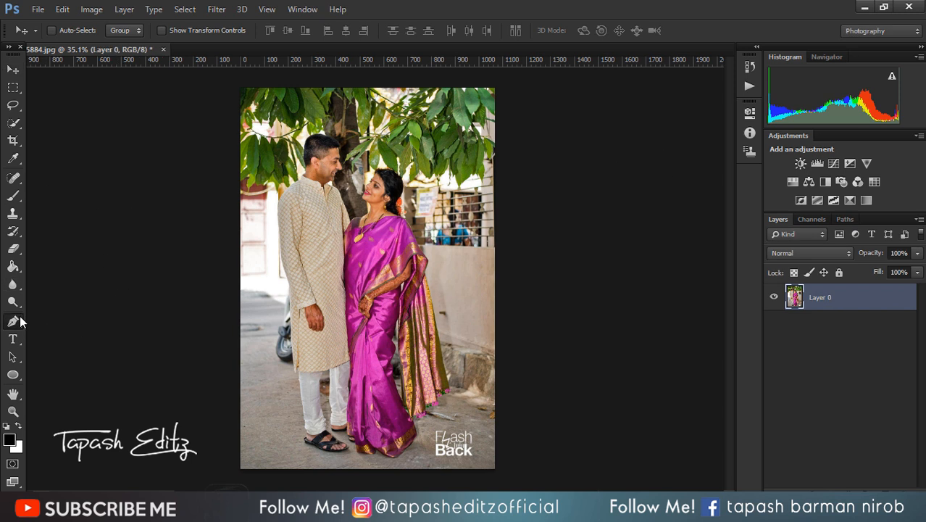
click(20, 321)
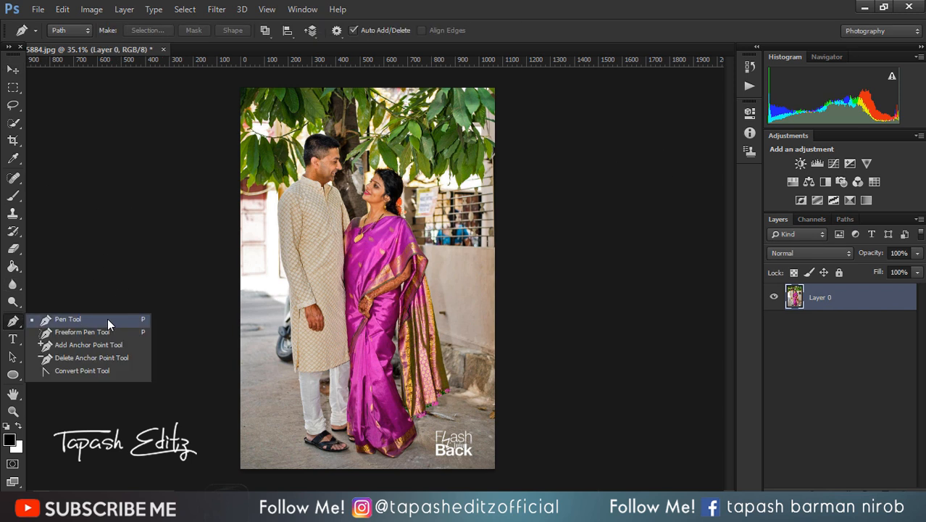
click(107, 319)
click(12, 70)
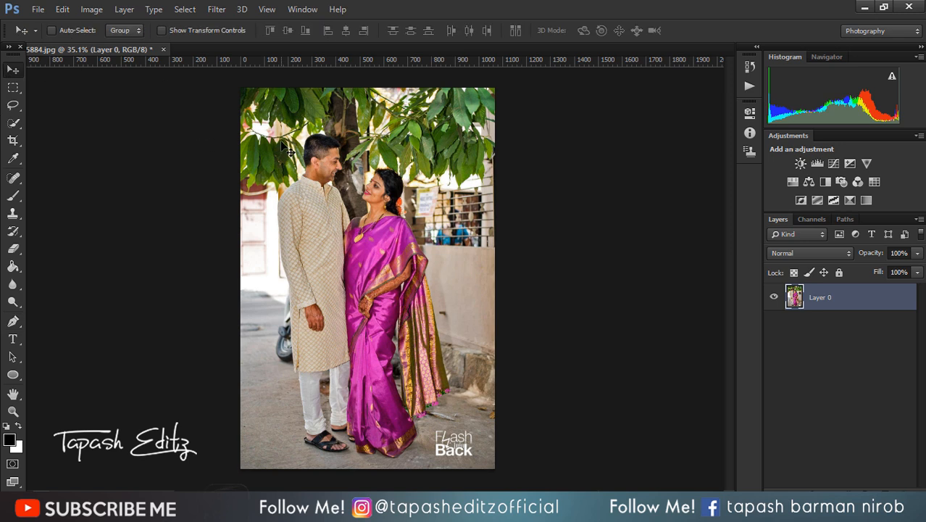
- Start a Pen tool path at the back of the man's collar and trace it down onto his shoulder
scroll(306, 145, up, 2)
scroll(309, 135, up, 3)
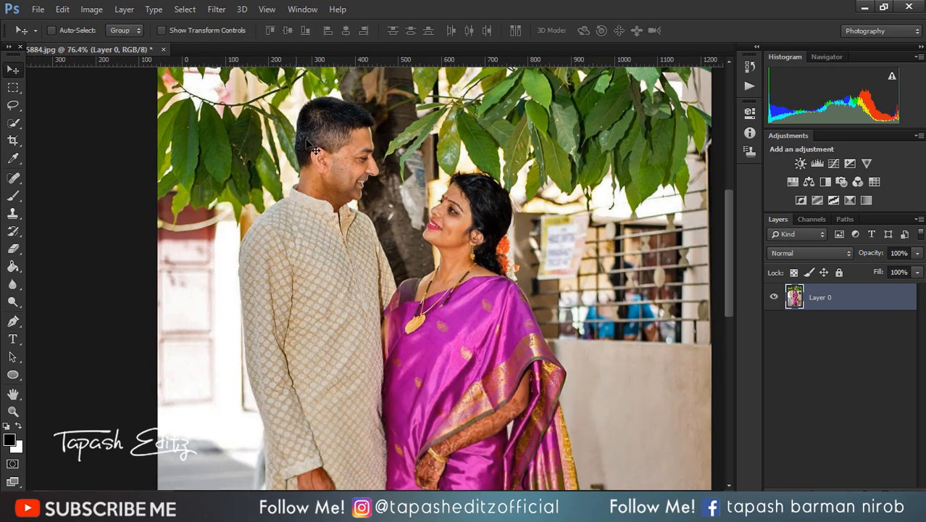
scroll(311, 144, up, 1)
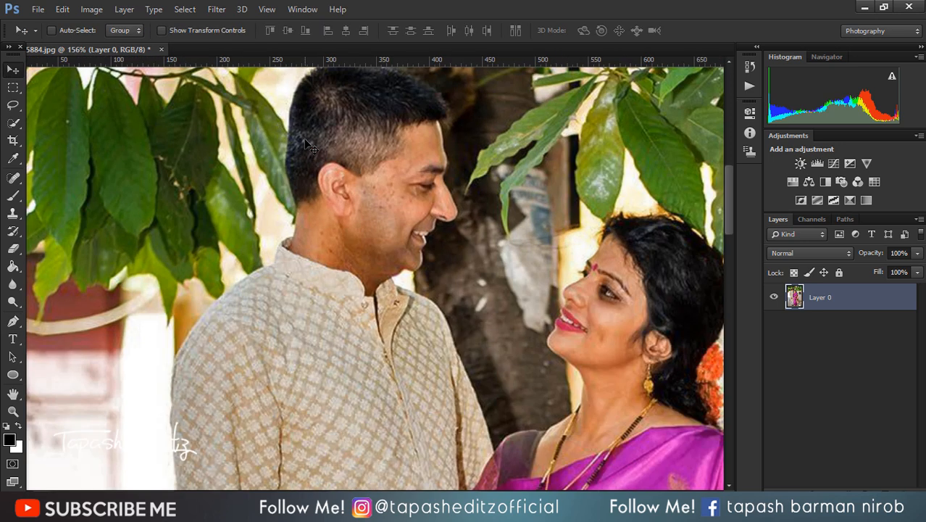
click(13, 328)
scroll(248, 253, up, 2)
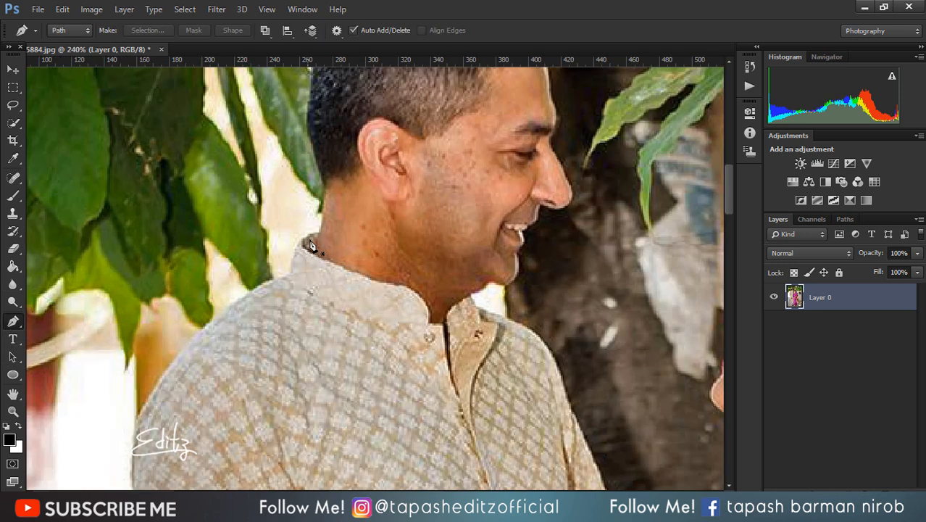
click(318, 233)
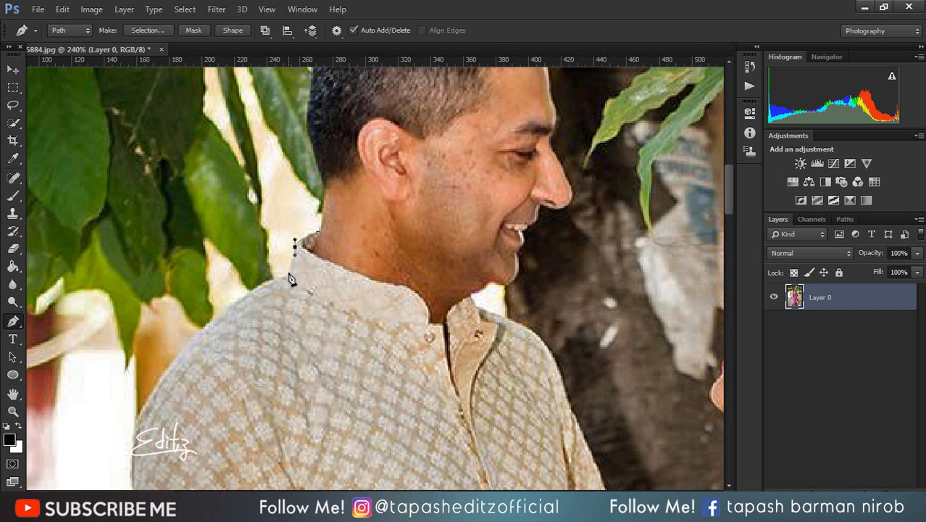
click(289, 265)
drag(240, 295, 236, 300)
key(ctrl+z)
drag(206, 327, 196, 339)
- Continue the path around the man's shoulder and down the outer edge of his upper sleeve
scroll(180, 363, down, 3)
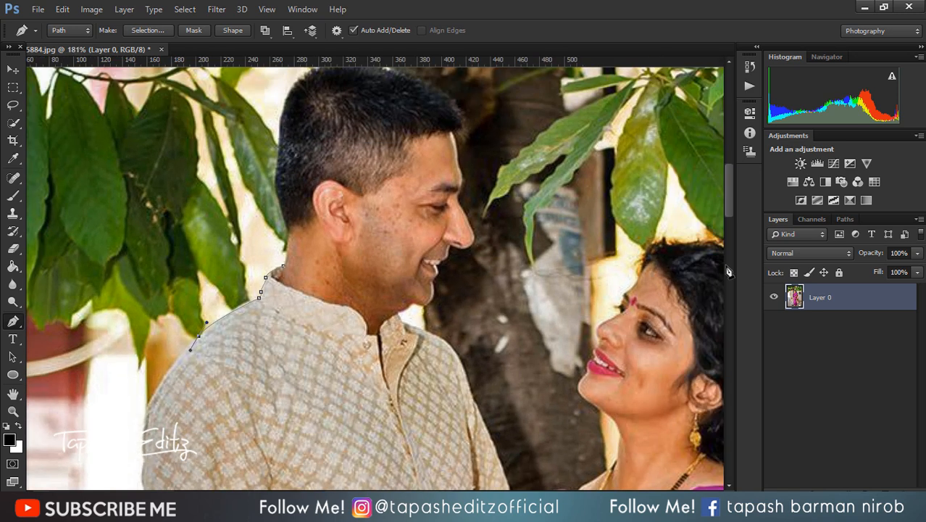
scroll(724, 218, down, 3)
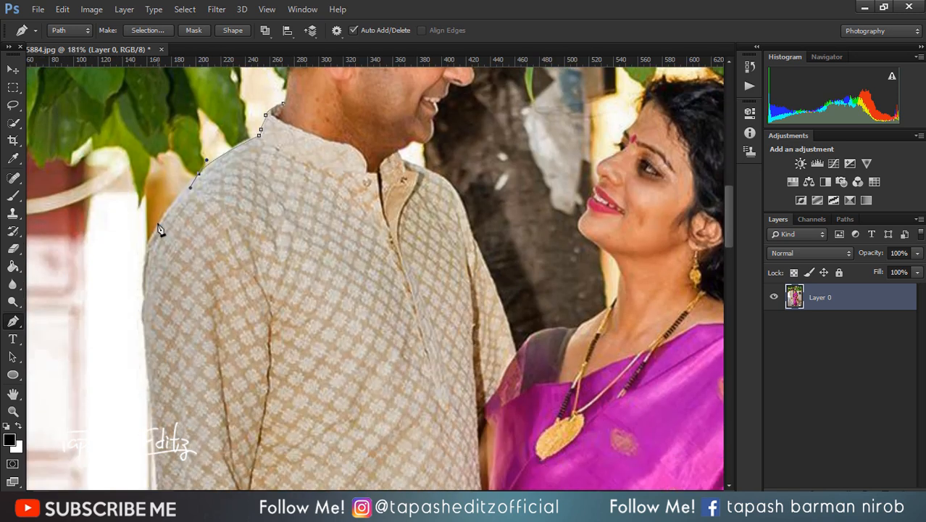
drag(158, 223, 150, 240)
drag(143, 303, 144, 339)
drag(729, 229, 729, 258)
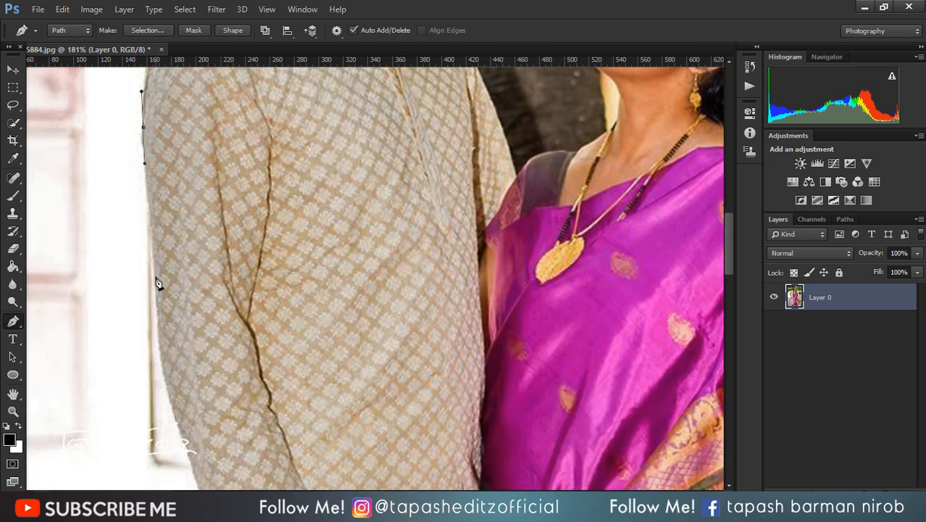
drag(155, 280, 156, 309)
drag(173, 412, 182, 442)
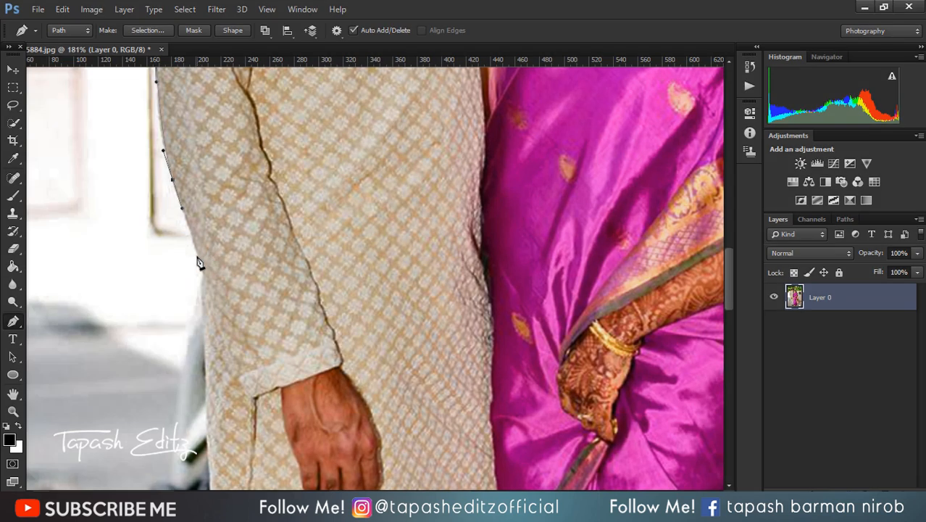
- Extend the path down the lower sleeve and the kurta's outer side, around its pointed hem corner to the side slit
drag(195, 251, 201, 268)
drag(207, 379, 207, 385)
drag(729, 300, 712, 335)
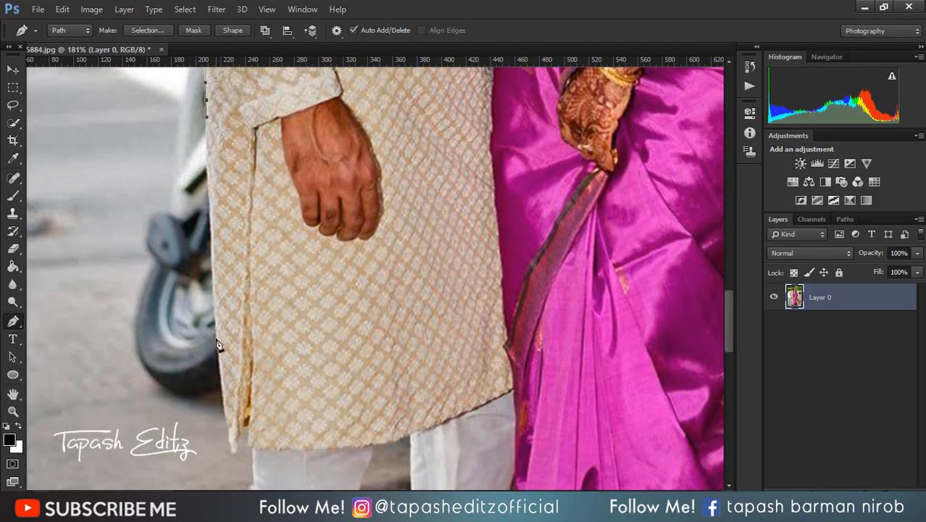
drag(215, 337, 219, 347)
drag(229, 438, 232, 455)
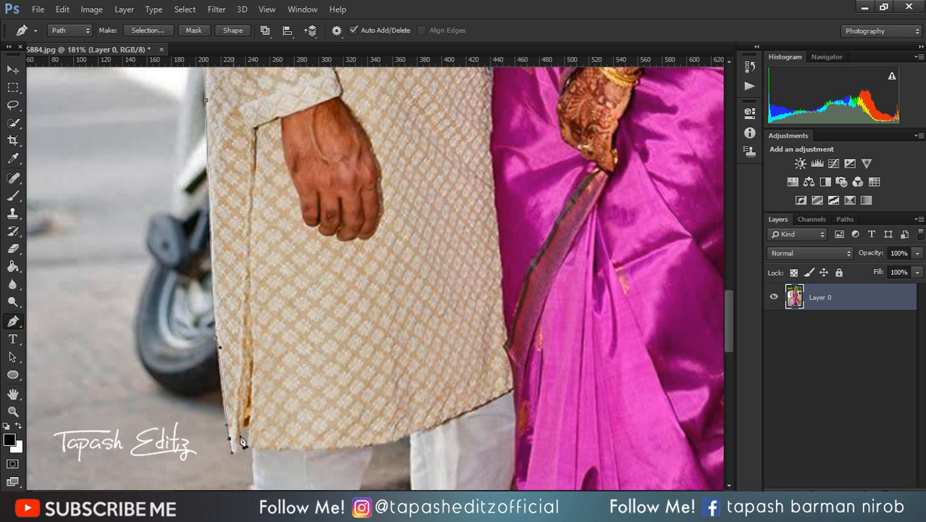
drag(247, 424, 250, 445)
- Trace the outer edge of the man's front trouser leg from the kurta hem down to the heel
drag(728, 316, 728, 340)
drag(258, 391, 264, 408)
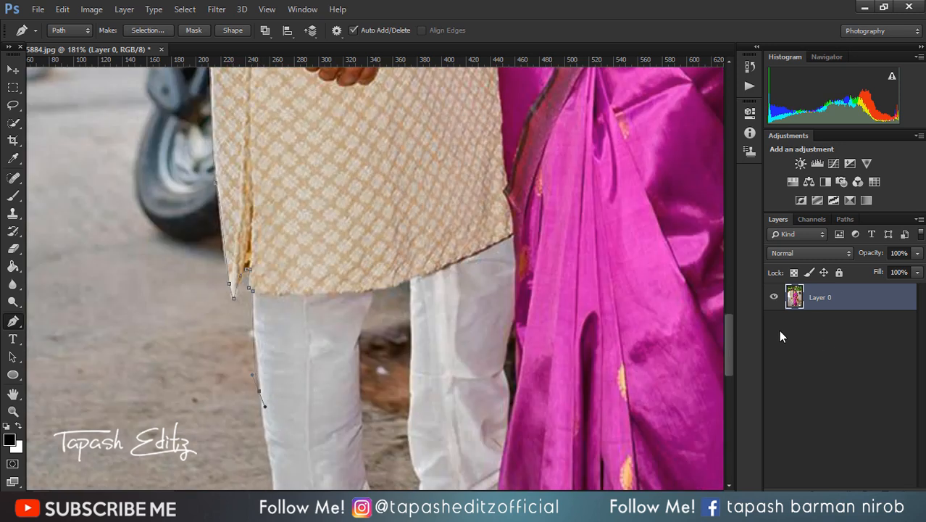
drag(727, 341, 727, 374)
click(273, 275)
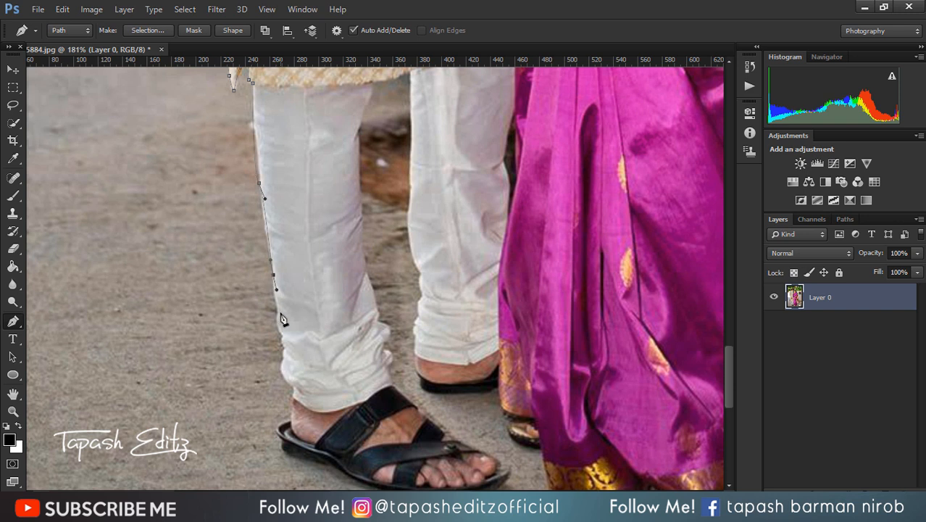
click(279, 329)
click(283, 347)
click(282, 367)
click(293, 387)
click(292, 418)
- Carry the path around the heel and along the sole of the man's front sandal to its toe
scroll(268, 409, up, 4)
drag(728, 387, 728, 415)
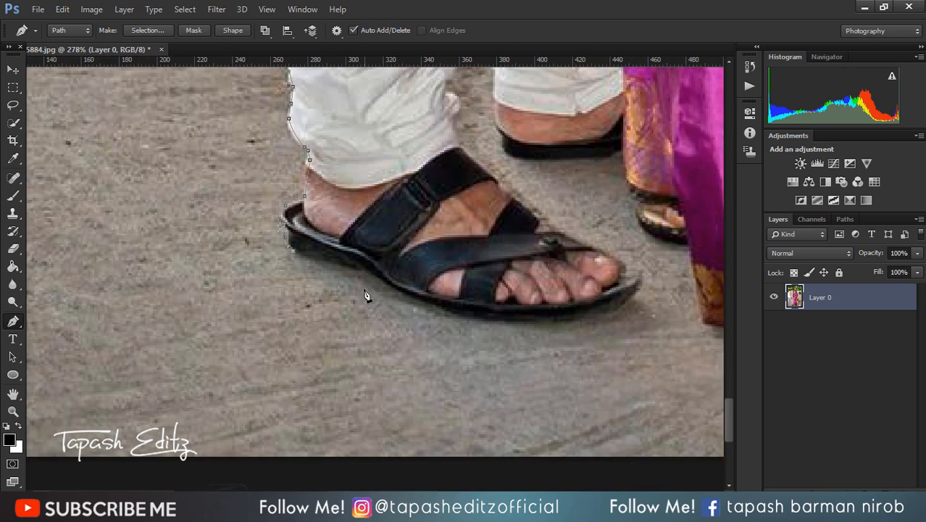
click(409, 310)
drag(572, 324, 642, 292)
- Trace the path up the inner edge of the front trouser leg past the gathered cuff folds
drag(728, 407, 728, 378)
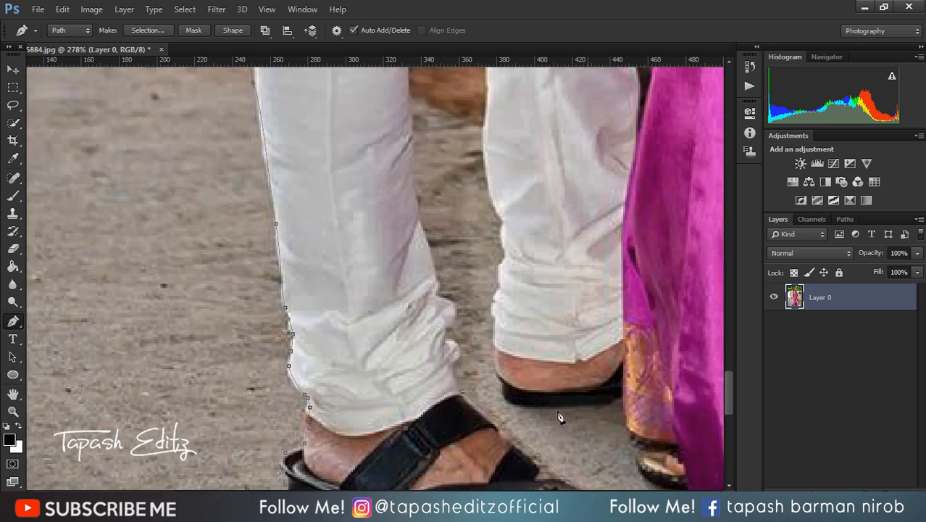
click(454, 366)
click(459, 358)
click(456, 344)
click(446, 326)
click(452, 323)
drag(454, 303, 448, 270)
- Continue the path from the kurta hem down the man's rear trouser leg and under his rear sandal to the saree
scroll(448, 270, down, 5)
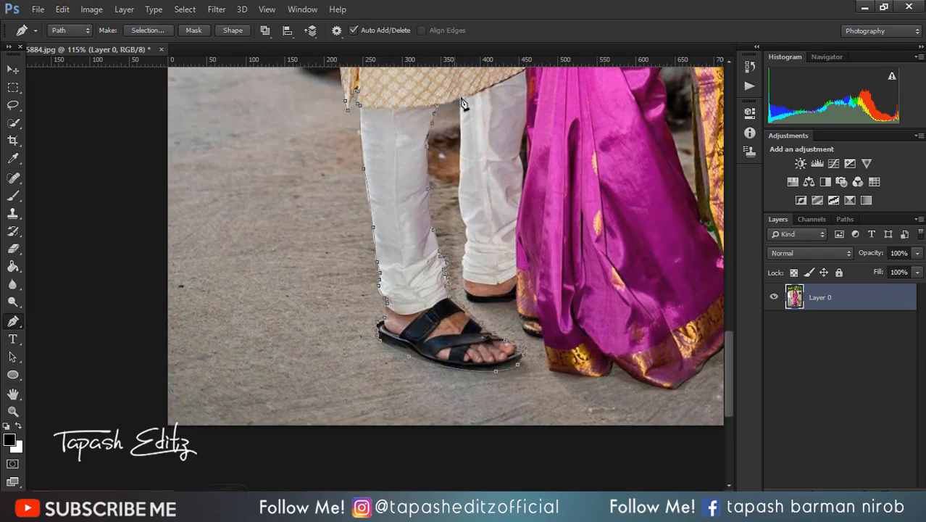
click(461, 99)
drag(460, 164, 461, 175)
drag(462, 217, 467, 255)
drag(465, 287, 468, 303)
drag(511, 301, 518, 305)
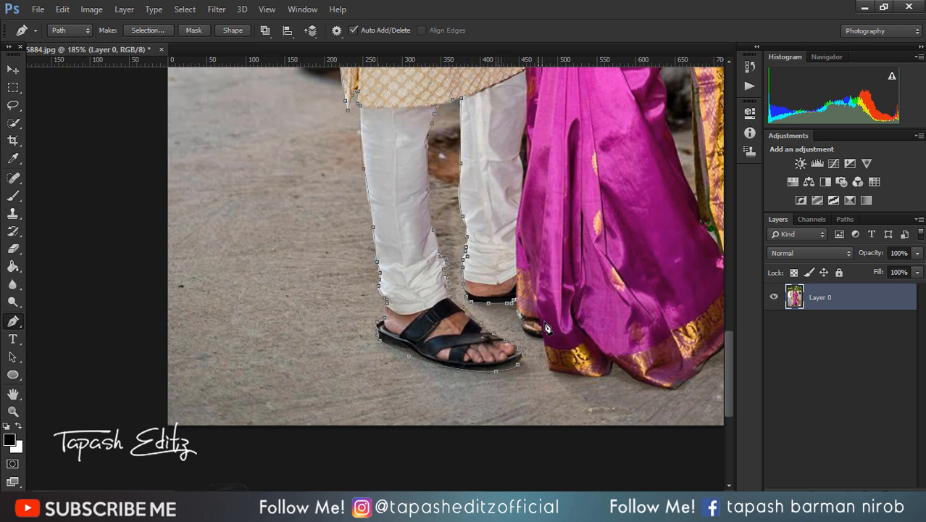
- Extend the path under the woman's shoe and down the saree's edge to the corner of its gold-bordered hem
scroll(521, 326, up, 5)
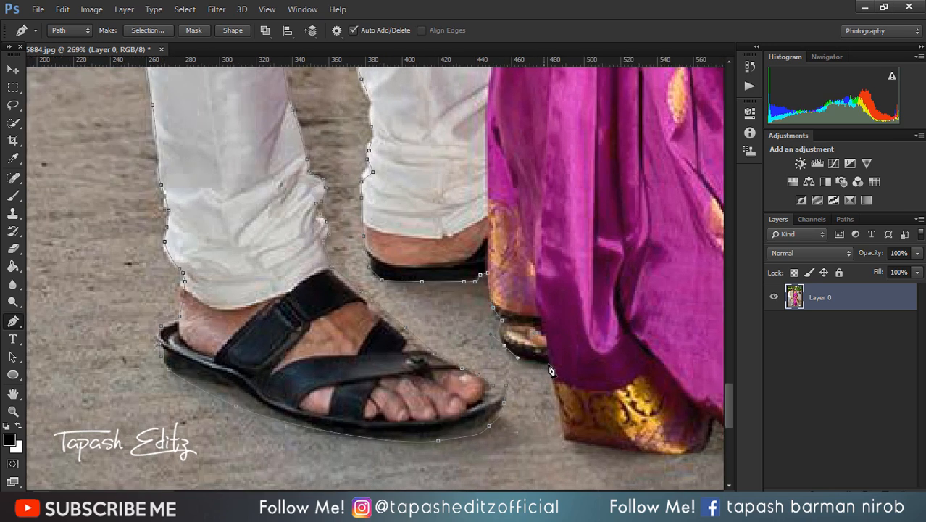
drag(543, 363, 552, 376)
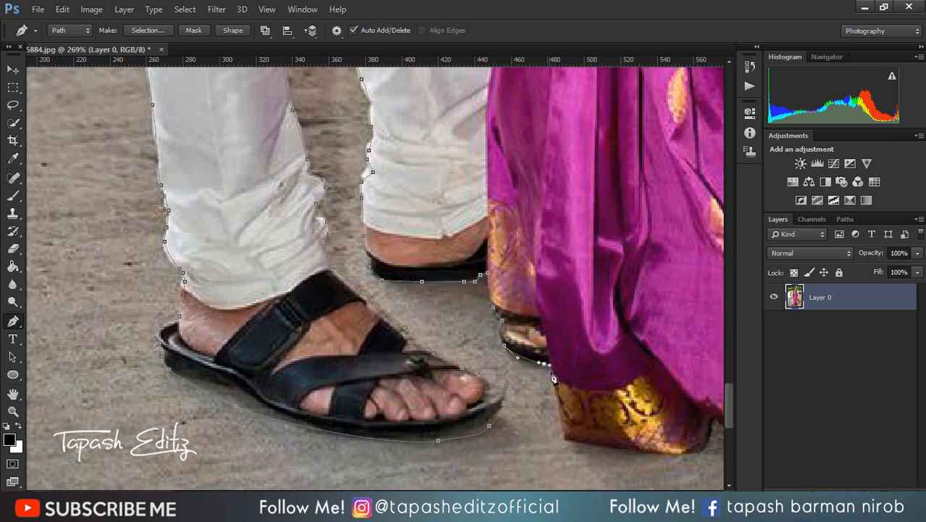
click(565, 437)
drag(729, 397, 729, 413)
drag(391, 495, 438, 495)
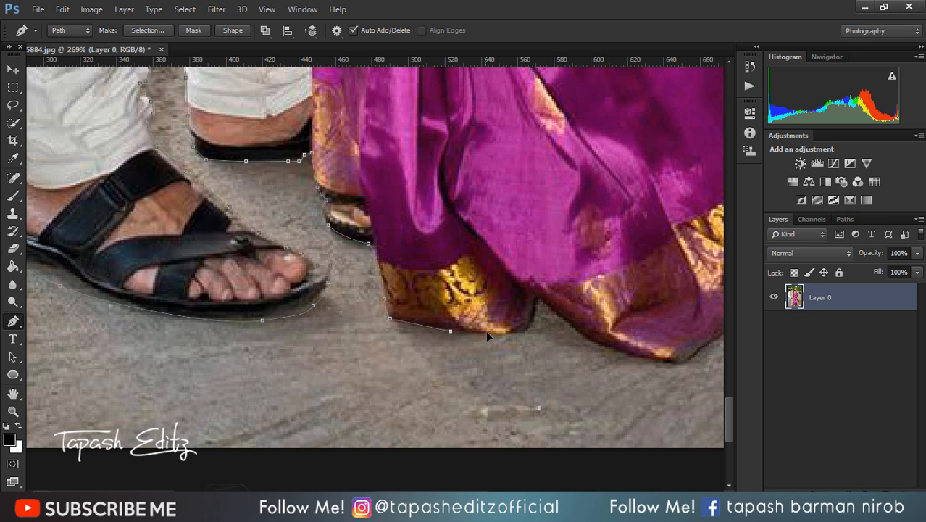
- Continue the path along the saree's gold-bordered hem, around the notch between its folds and onto the next fold
drag(486, 334, 531, 321)
click(530, 320)
click(533, 314)
click(535, 305)
click(536, 300)
click(543, 300)
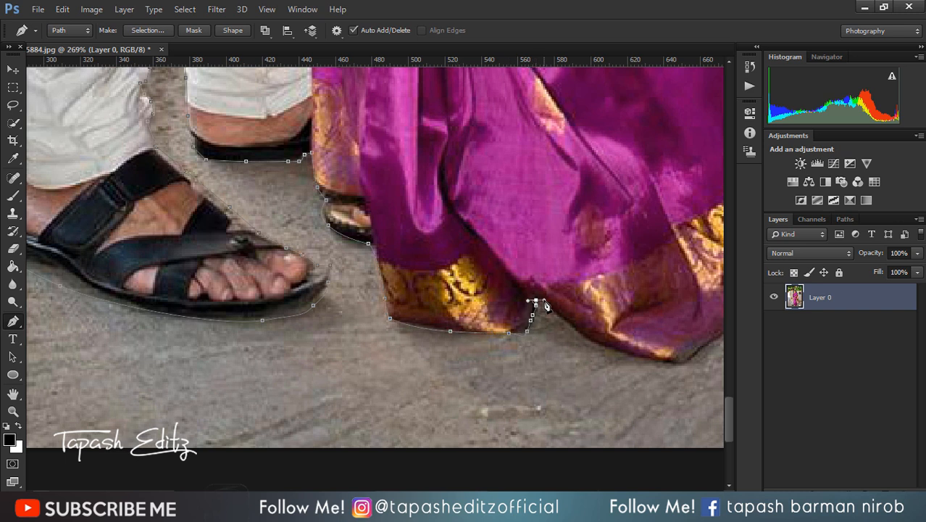
drag(611, 353, 614, 356)
drag(484, 490, 558, 490)
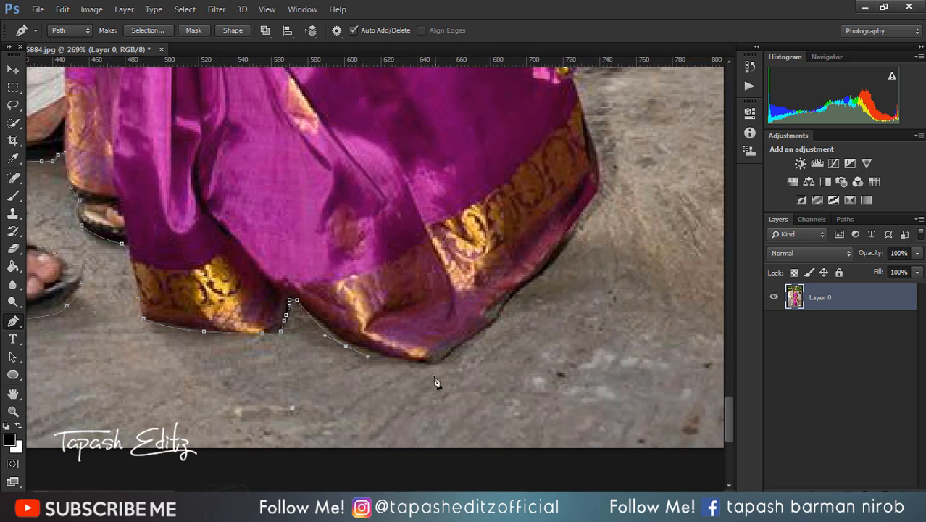
- Trace the path around the pointed corner of the saree's hem and up its outer gold border
click(451, 352)
click(465, 346)
click(476, 339)
click(486, 329)
click(501, 314)
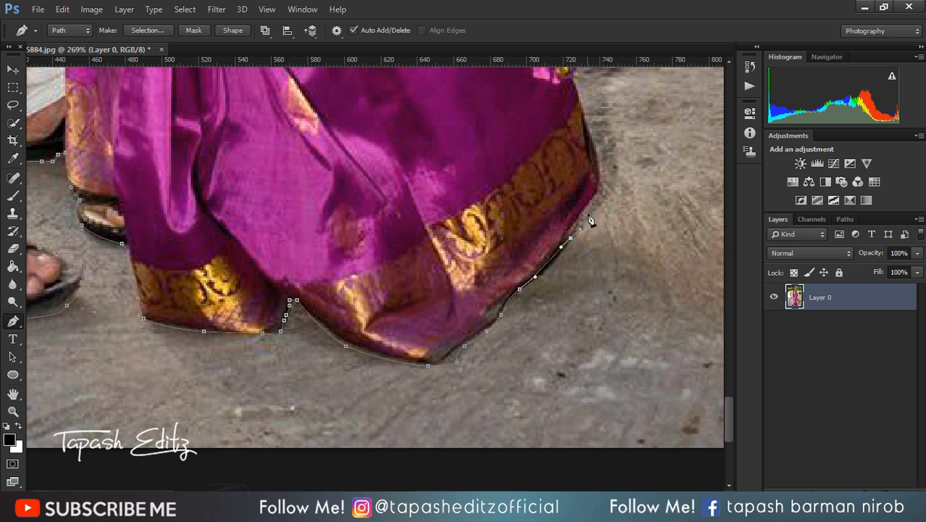
click(596, 190)
drag(734, 412, 739, 379)
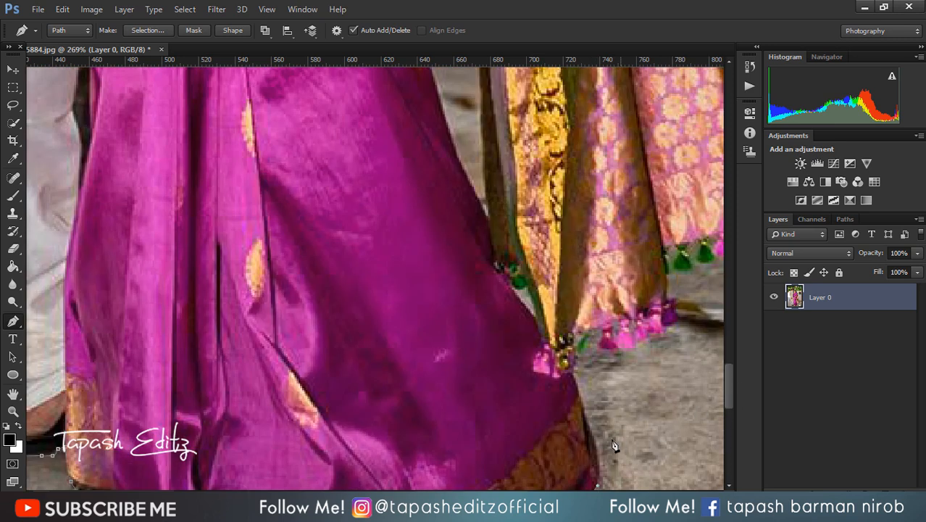
- Carry the path up the saree's side and along the stepped, tasselled lower edge of the hanging drape
click(579, 384)
click(577, 372)
drag(677, 324, 500, 328)
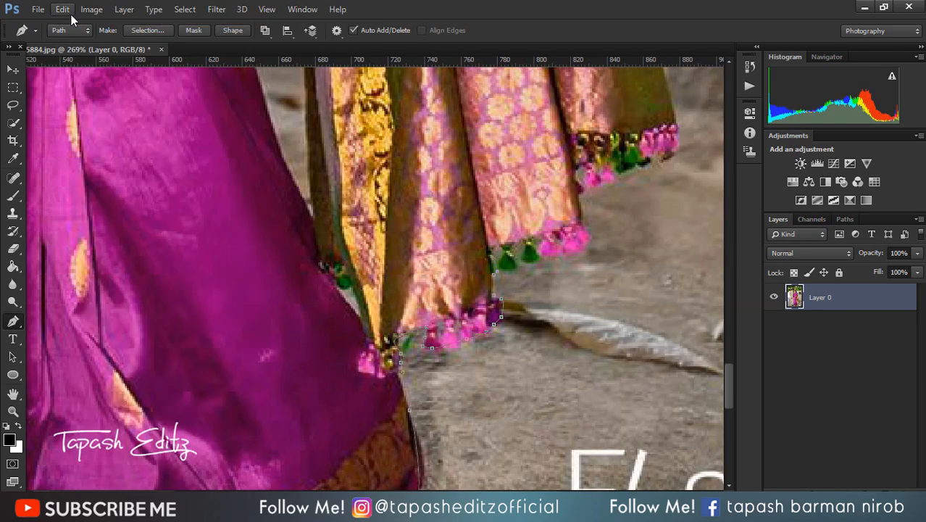
click(590, 235)
click(579, 192)
click(678, 147)
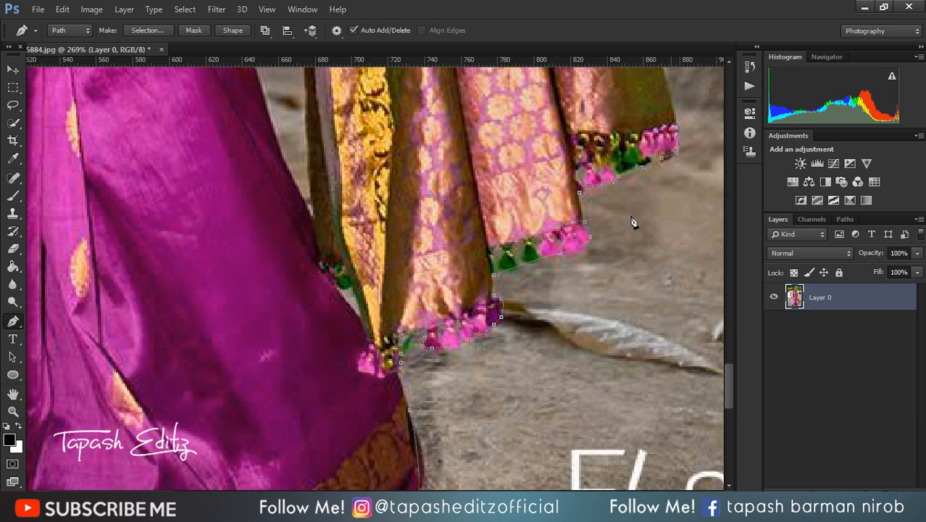
- Extend the path up the outer edge of the hanging drape to the fold at the woman's elbow
scroll(631, 221, down, 3)
drag(728, 333, 728, 294)
scroll(601, 284, up, 2)
click(563, 146)
drag(728, 331, 729, 294)
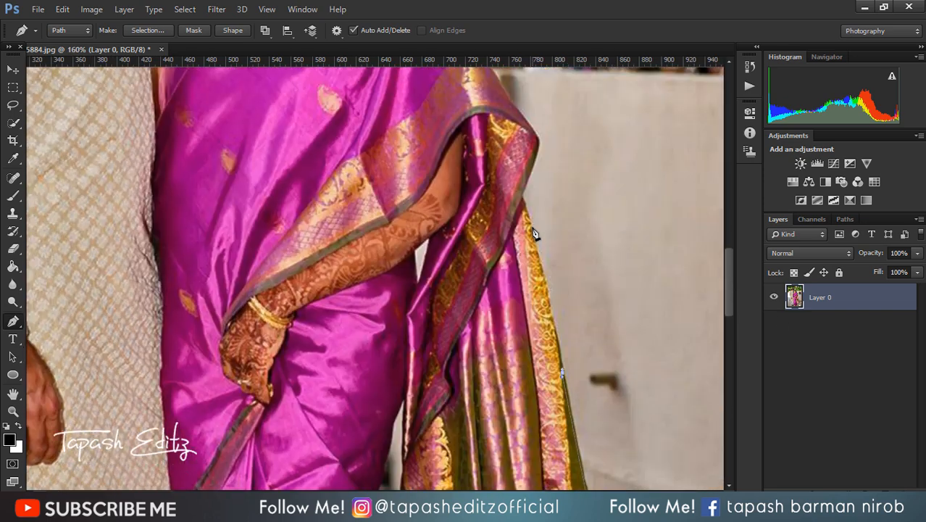
click(521, 198)
click(538, 157)
click(537, 137)
- Trace the path from the elbow fold up the woman's draped upper arm to her shoulder
drag(729, 259, 729, 214)
drag(513, 372, 509, 366)
drag(475, 302, 466, 275)
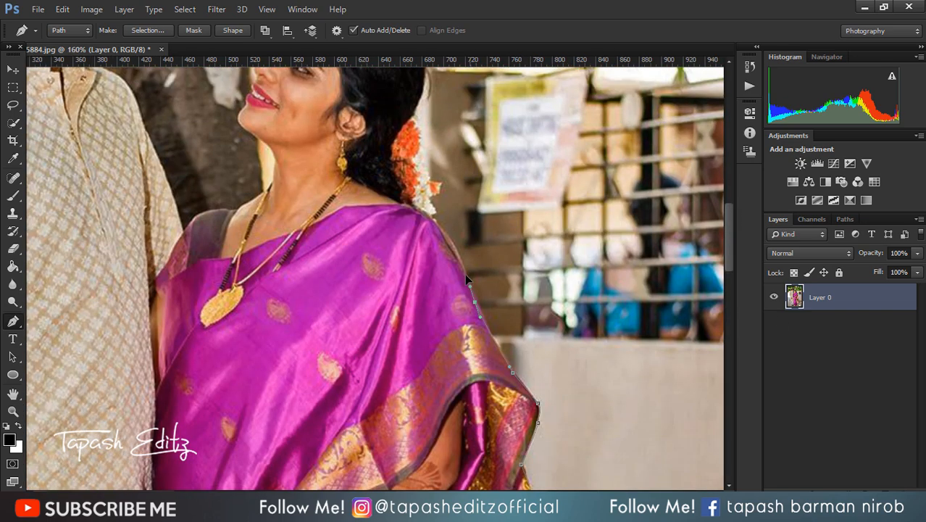
drag(452, 242, 446, 234)
click(433, 217)
- Outline the white and orange flowers in the woman's hair with the path
click(435, 212)
click(433, 194)
click(439, 190)
click(440, 182)
click(430, 181)
scroll(424, 157, up, 4)
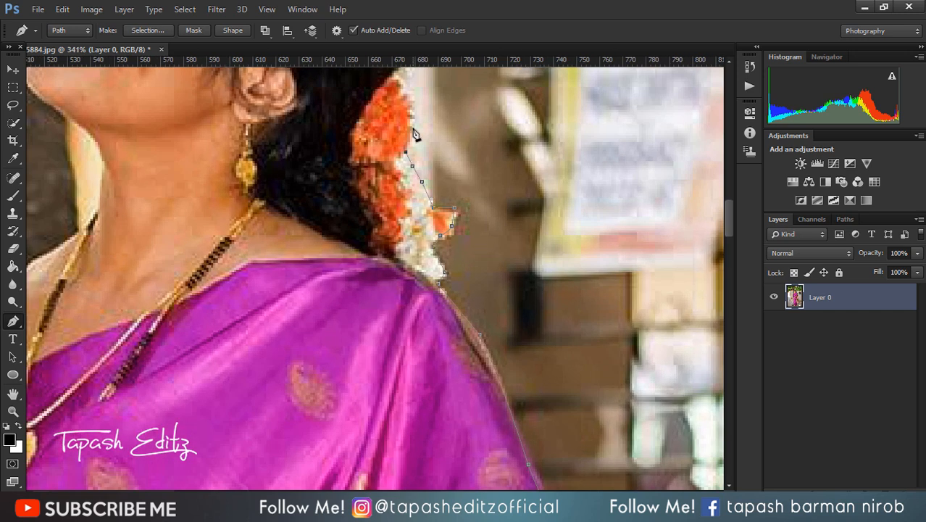
click(410, 111)
- Continue the path from the hair flowers up the back of the woman's head
drag(728, 216, 728, 180)
click(411, 305)
click(396, 280)
click(423, 172)
click(408, 284)
click(392, 249)
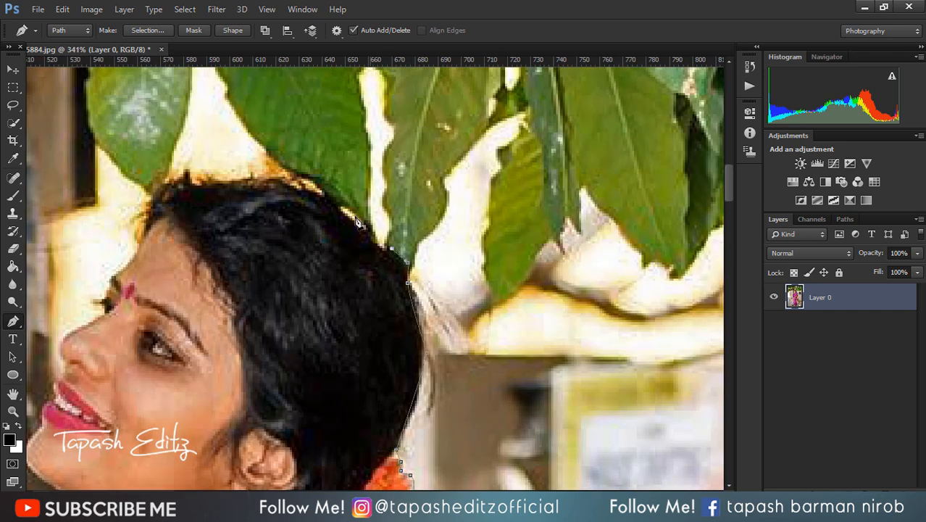
- Trace the path over the top of the woman's hair and down her forehead to the brow
click(333, 202)
click(281, 177)
click(225, 176)
click(187, 169)
click(160, 187)
click(145, 229)
click(130, 259)
click(113, 275)
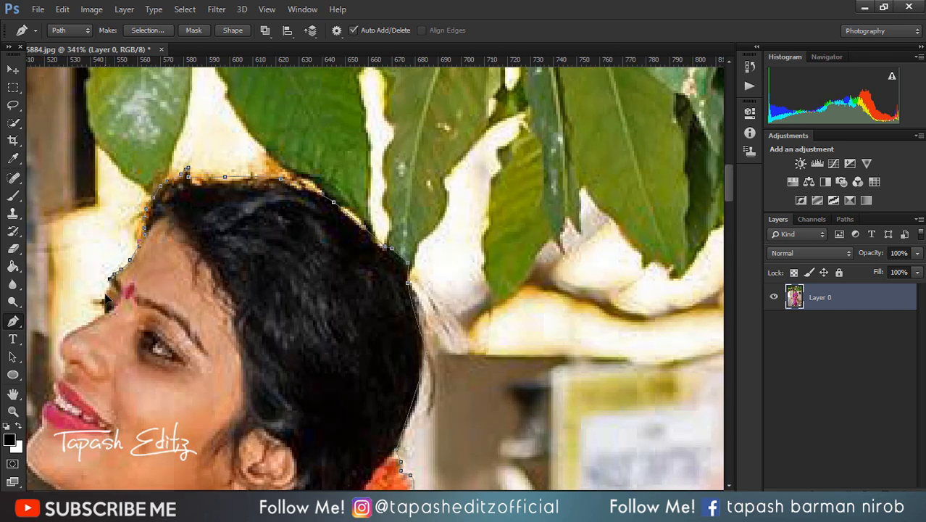
- Carry the path around the woman's eyelashes and along her nose to above the upper lip
click(91, 298)
click(103, 311)
click(75, 330)
click(61, 343)
click(61, 360)
click(65, 370)
click(54, 383)
scroll(273, 423, left, 4)
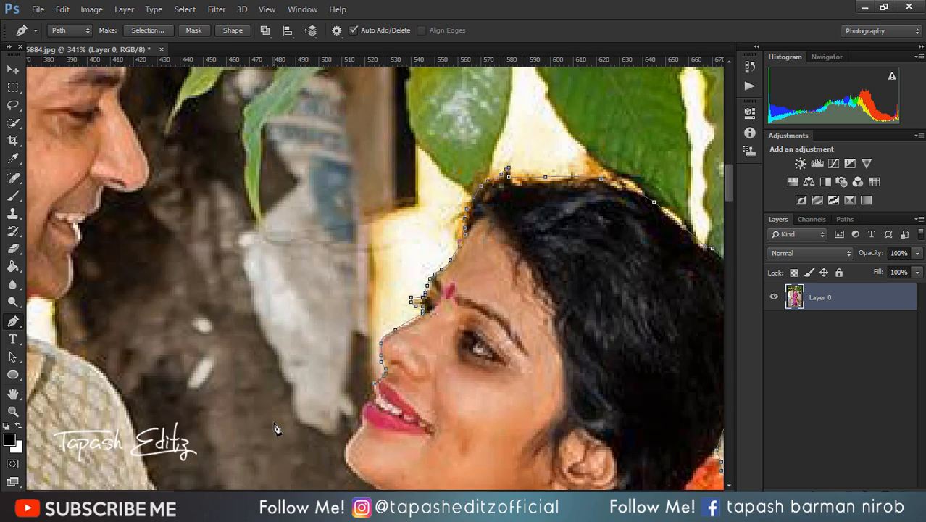
- Trace the path closely around the woman's lips towards her chin
scroll(328, 386, up, 3)
click(412, 415)
click(398, 428)
click(395, 438)
click(390, 447)
scroll(332, 385, down, 2)
drag(729, 181, 728, 210)
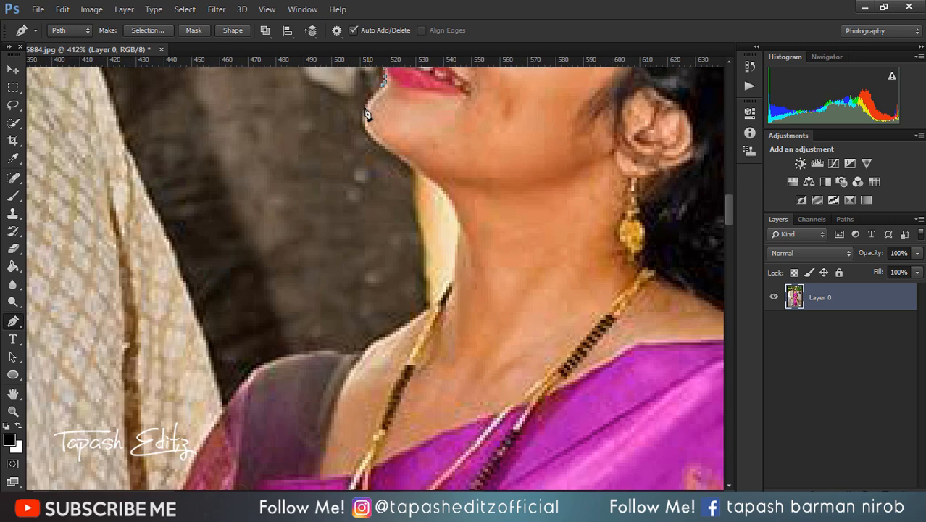
- Continue the path around the woman's chin, down her neck and past the necklace to her blouse
click(368, 131)
click(403, 163)
click(455, 207)
click(458, 244)
click(454, 270)
click(435, 306)
click(369, 347)
click(392, 354)
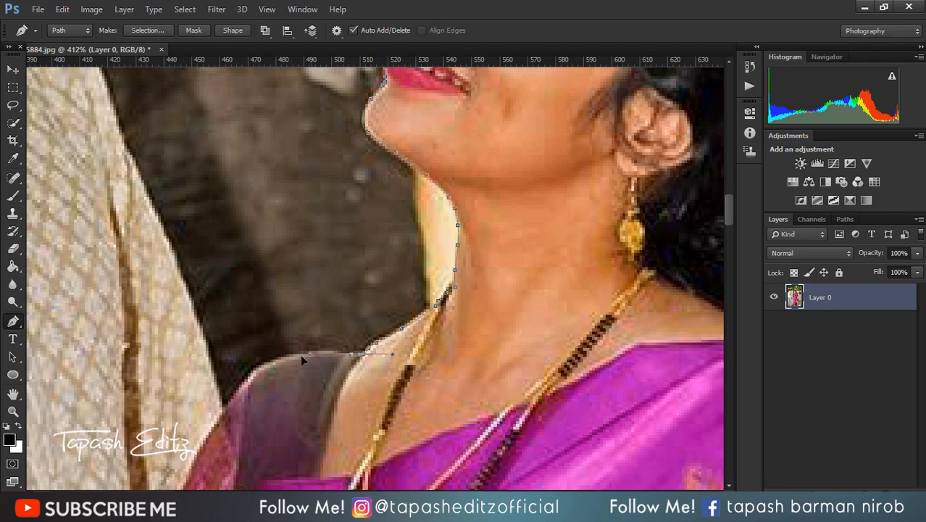
- Extend the path over the woman's blouse shoulder and up the man's kurta sleeve to his collar
click(250, 369)
click(233, 389)
click(226, 408)
scroll(170, 206, down, 5)
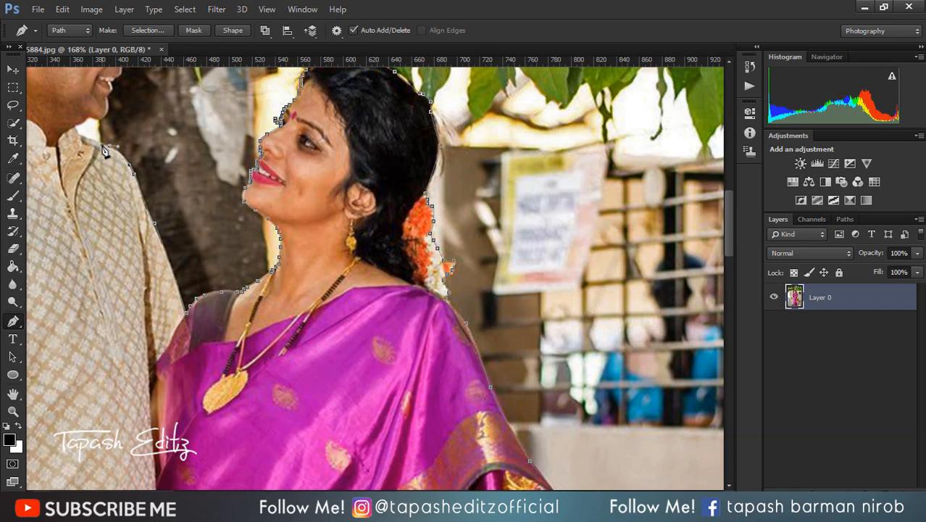
click(84, 136)
scroll(82, 132, up, 5)
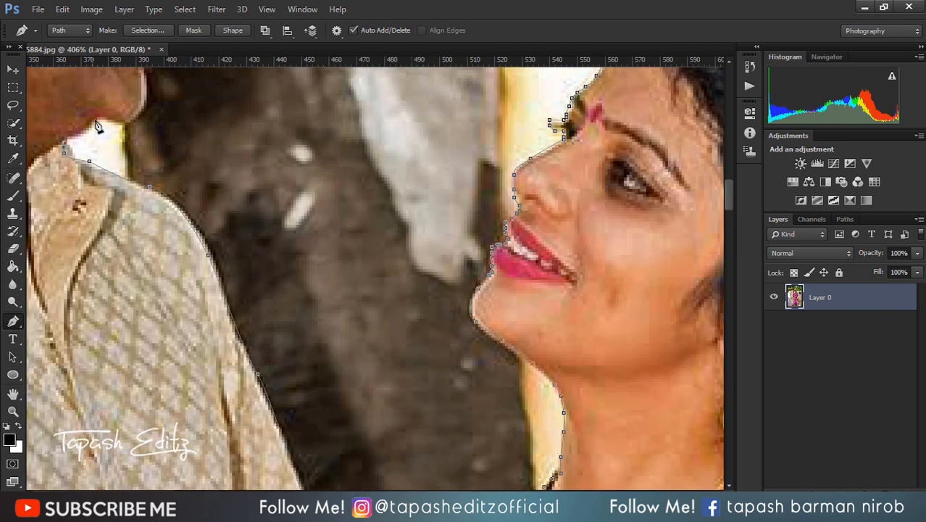
- Trace the path from the man's collar around his chin and lips to the underside of his nose
click(92, 123)
drag(100, 115, 106, 116)
drag(728, 182, 729, 158)
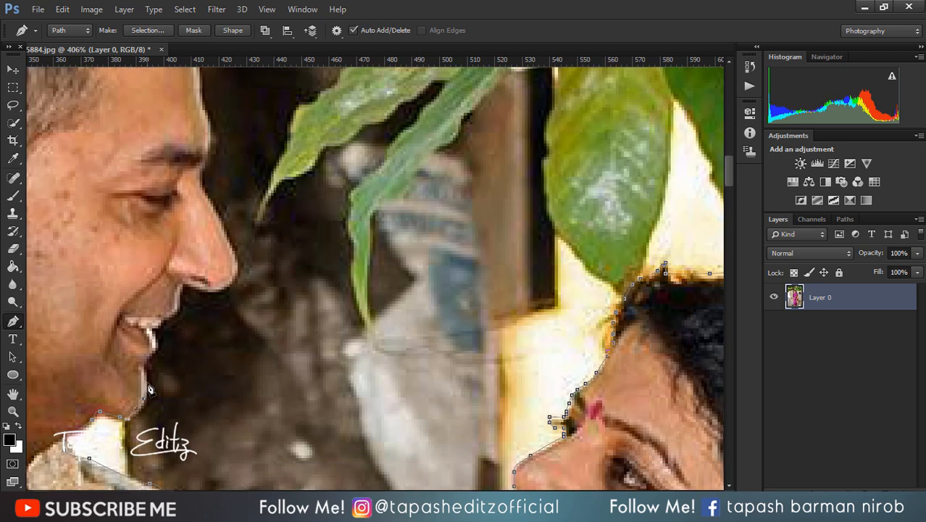
click(144, 366)
click(165, 320)
click(176, 311)
click(186, 284)
click(202, 290)
click(230, 282)
- Carry the path around the man's nose tip and up his brow and forehead to the hairline
drag(231, 279, 235, 266)
click(205, 192)
click(203, 163)
drag(726, 165, 729, 147)
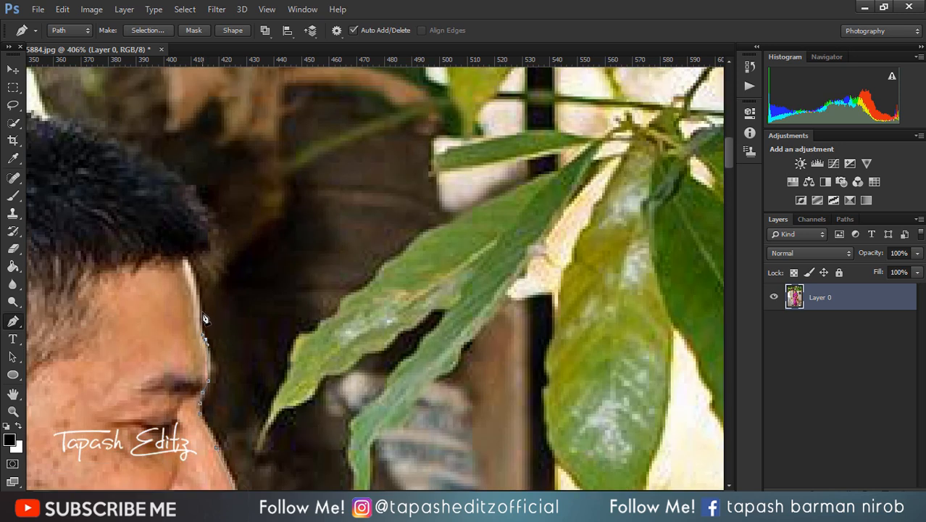
click(198, 278)
click(195, 260)
- Outline the man's hair and the back of his neck, closing the path at his collar
scroll(215, 252, down, 3)
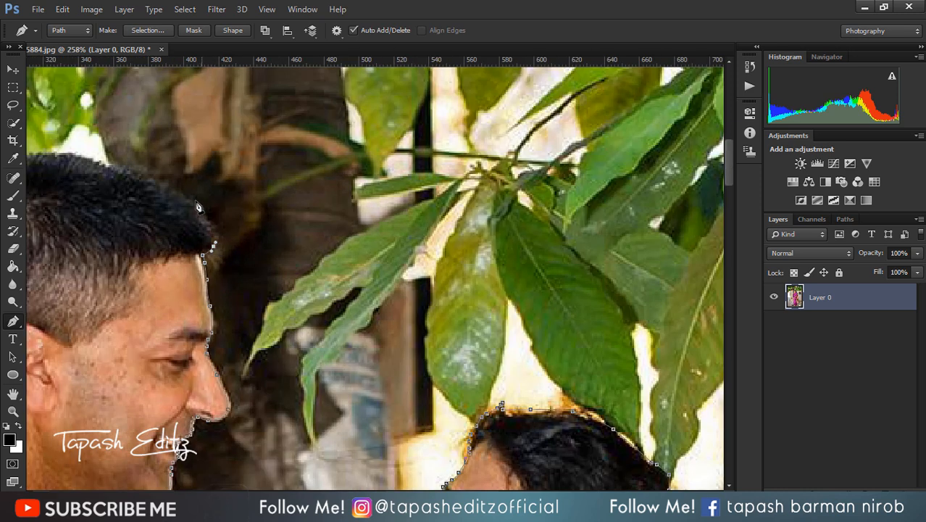
drag(201, 205, 192, 198)
drag(135, 173, 65, 153)
scroll(243, 363, left, 10)
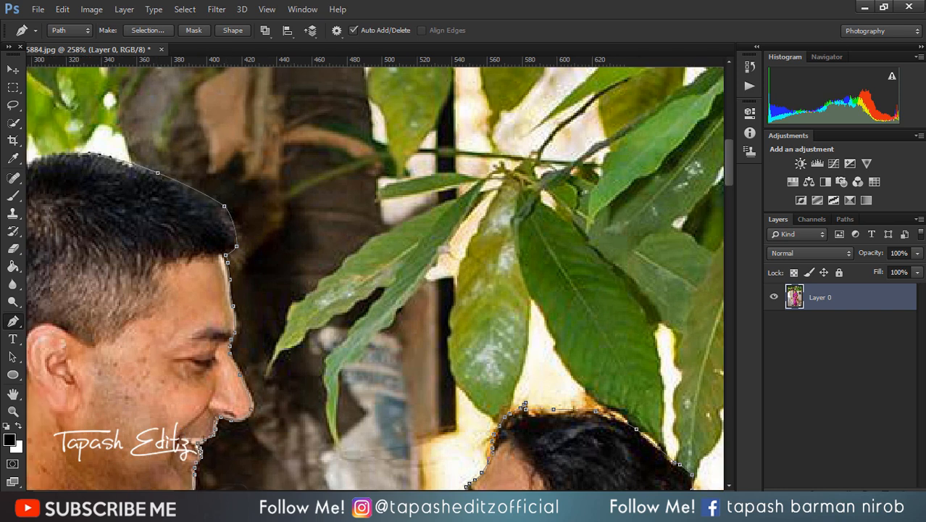
drag(230, 165, 204, 186)
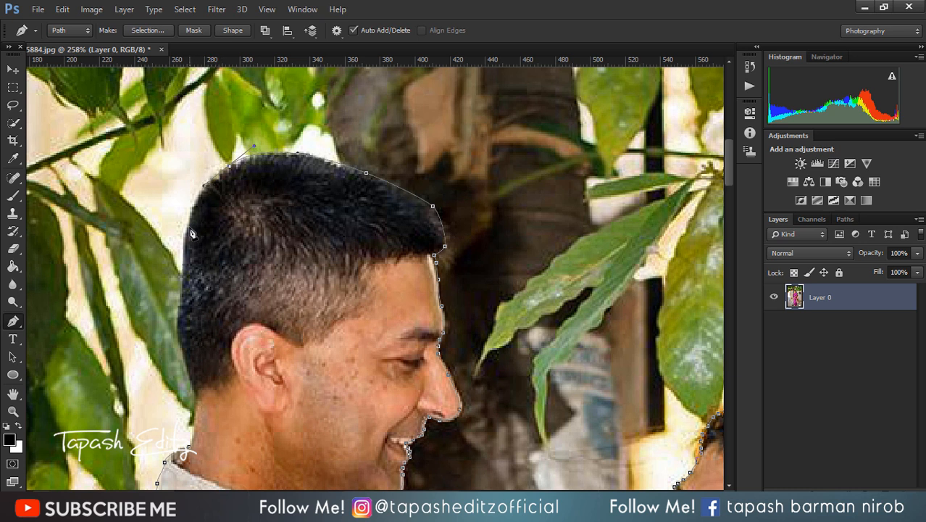
drag(186, 235, 179, 329)
drag(193, 382, 200, 402)
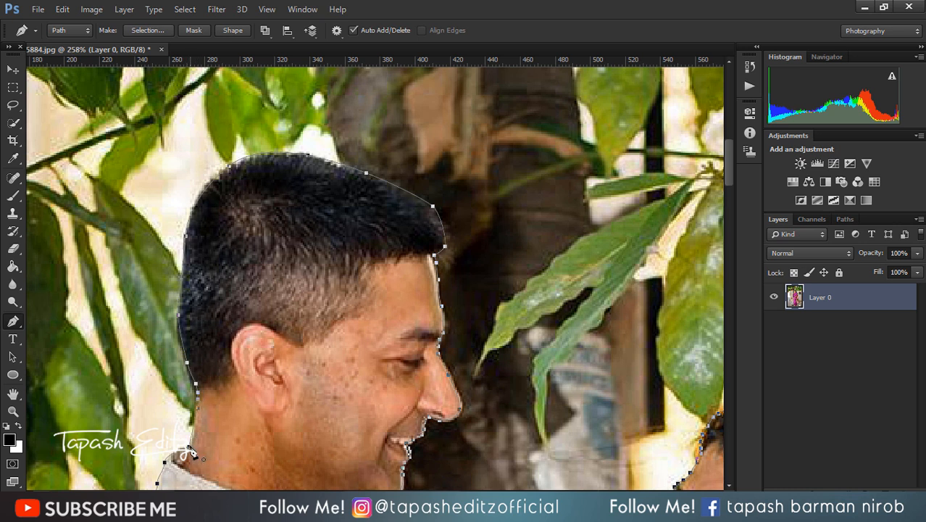
- Convert the couple's path to a new selection with a 0.5-pixel feather and add it as a layer mask
scroll(210, 310, down, 8)
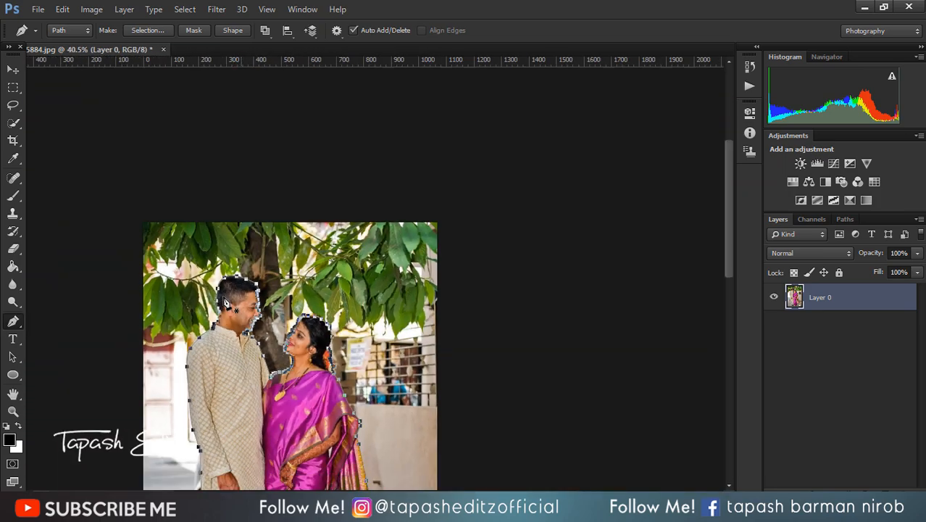
scroll(225, 303, down, 1)
right_click(364, 206)
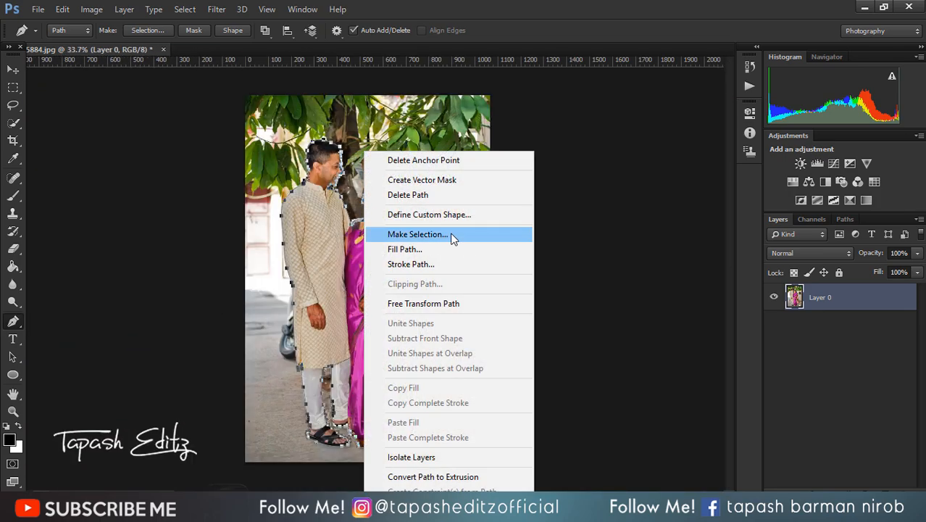
click(418, 234)
click(457, 154)
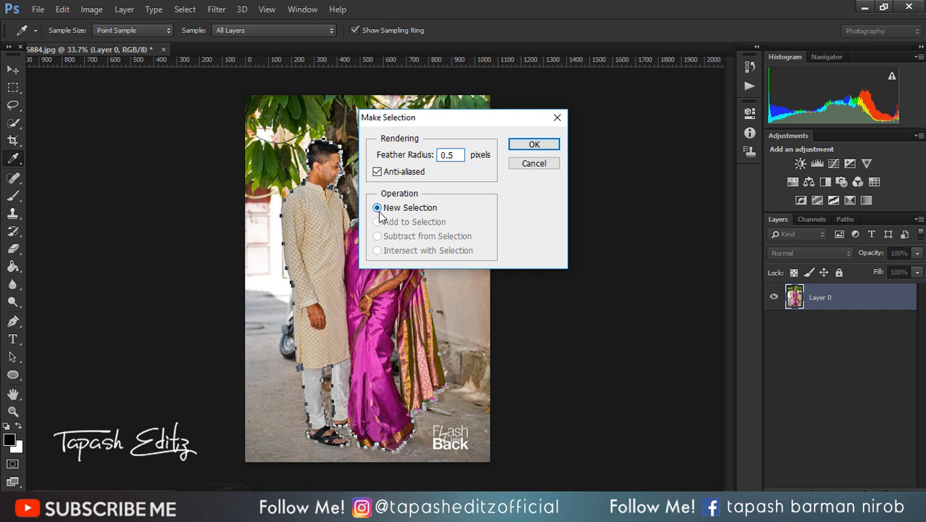
click(533, 145)
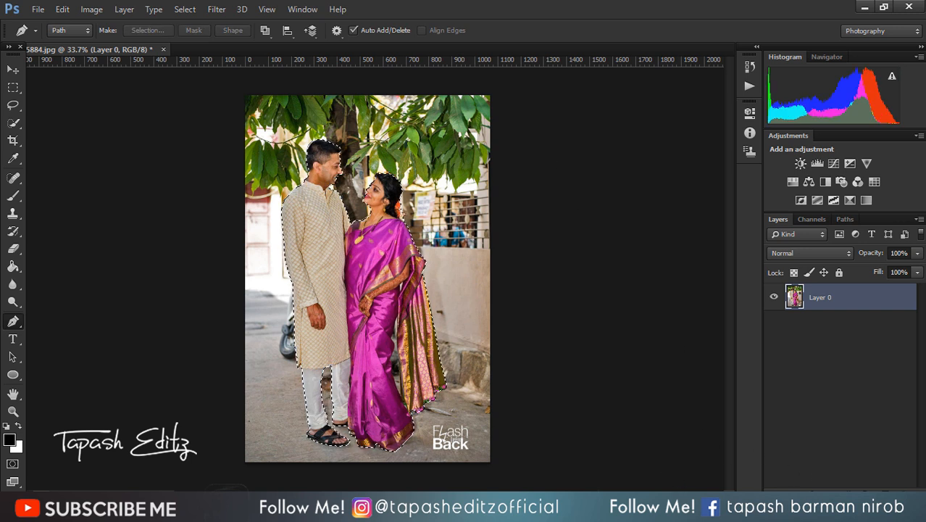
click(829, 490)
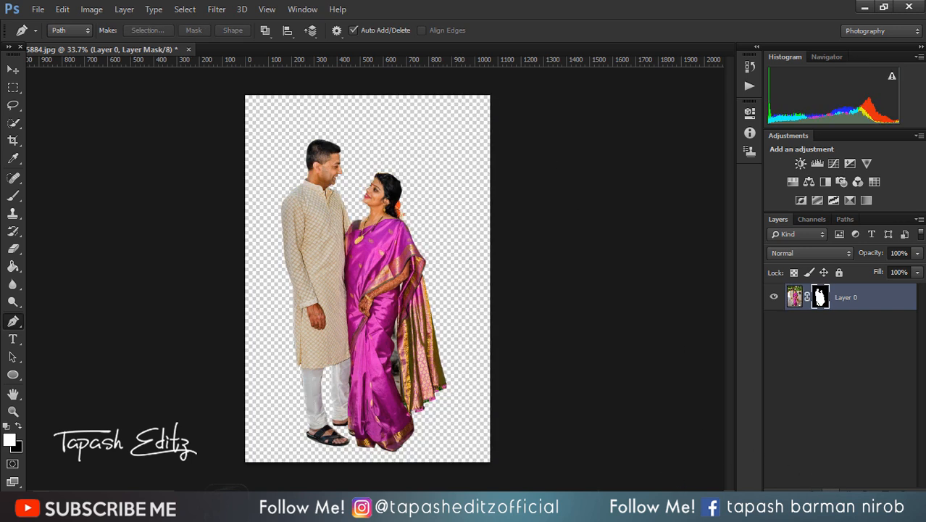
- Outline the small background gap between the woman's forearm and the saree drape with a closed path
scroll(377, 267, down, 4)
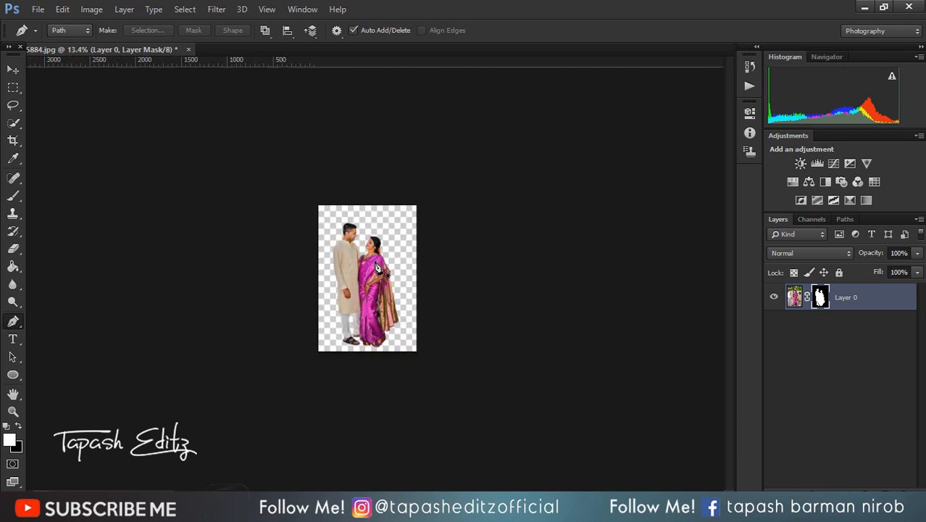
scroll(376, 266, up, 6)
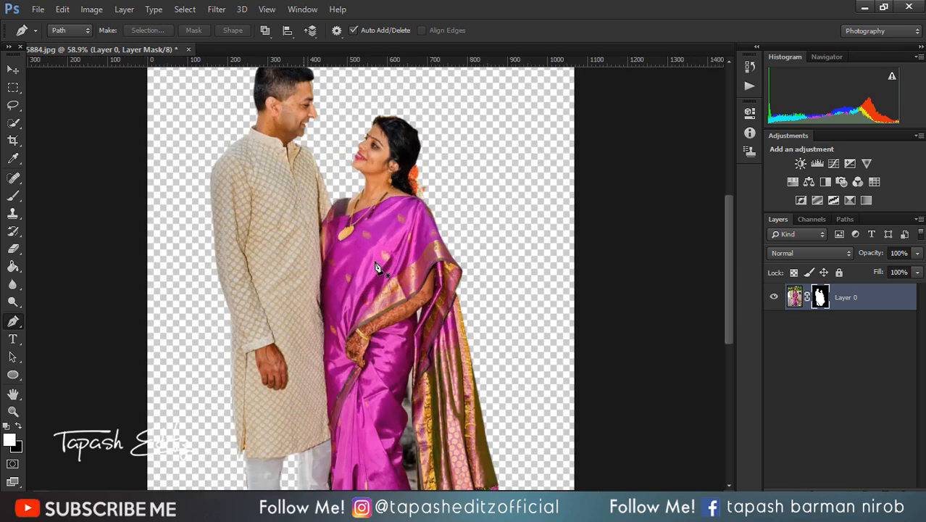
scroll(377, 267, up, 3)
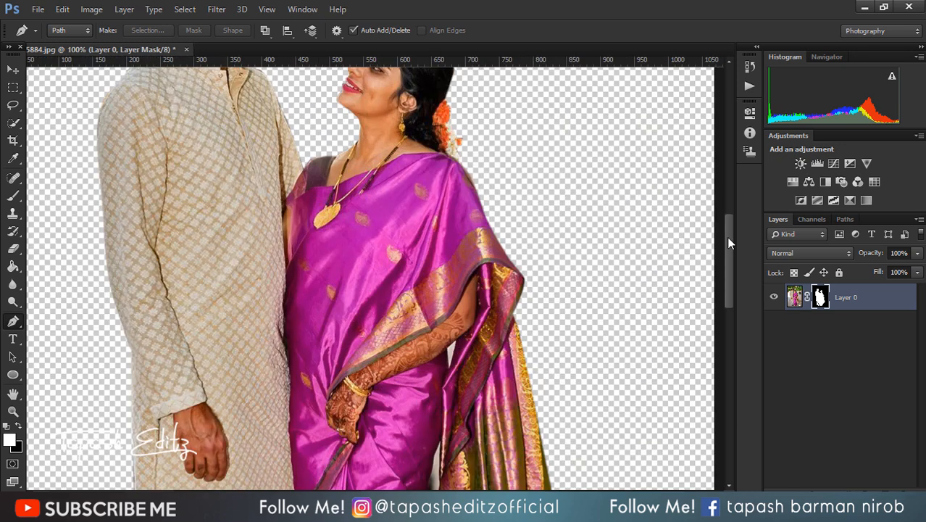
drag(729, 243, 731, 297)
scroll(464, 210, up, 3)
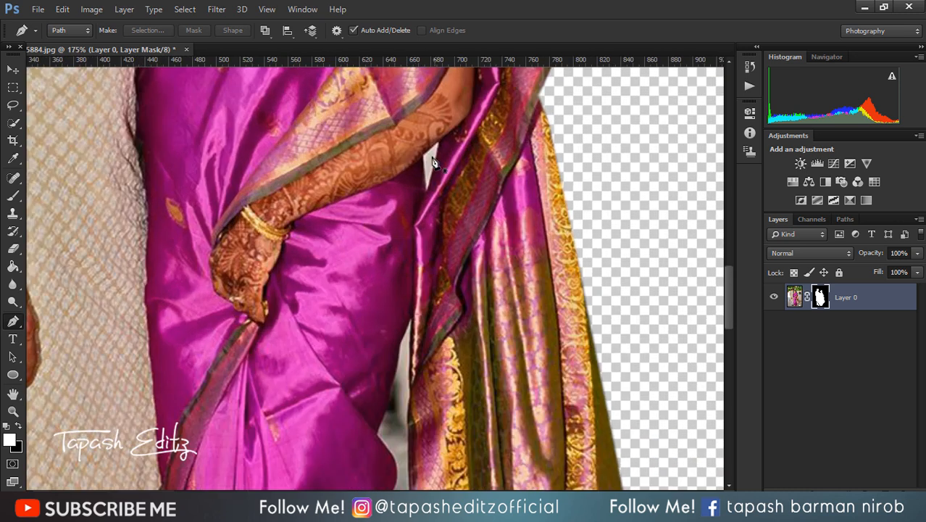
click(429, 154)
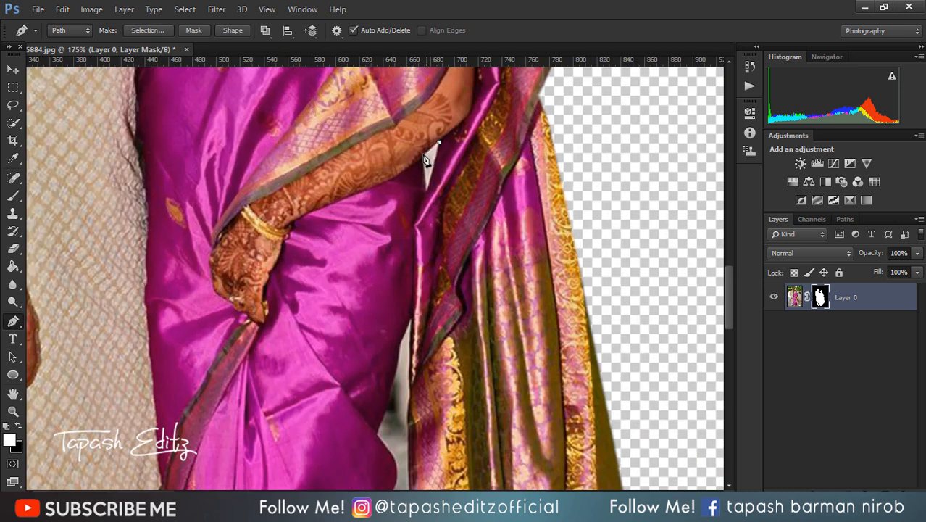
click(422, 186)
- Make a selection from the gap's path with a 0.5-pixel feather and delete those pixels from the layer image
right_click(430, 160)
click(480, 218)
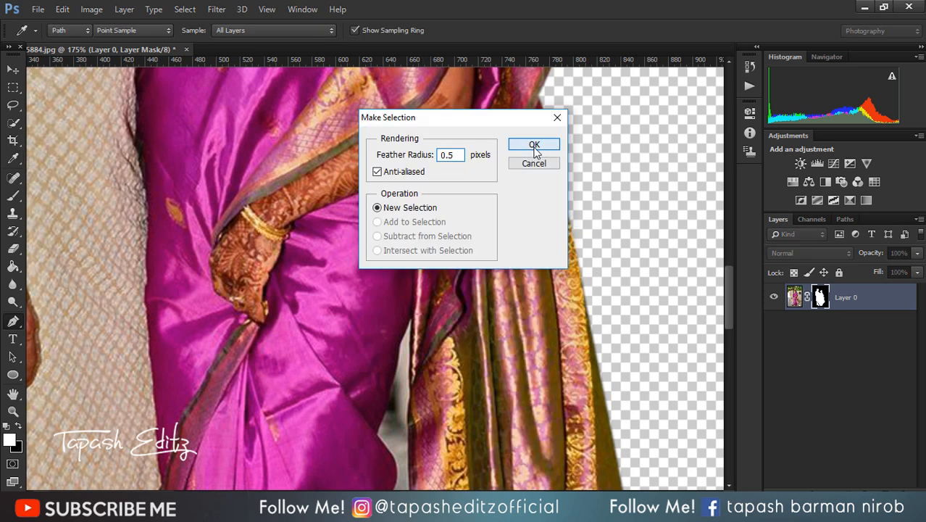
click(532, 149)
click(794, 297)
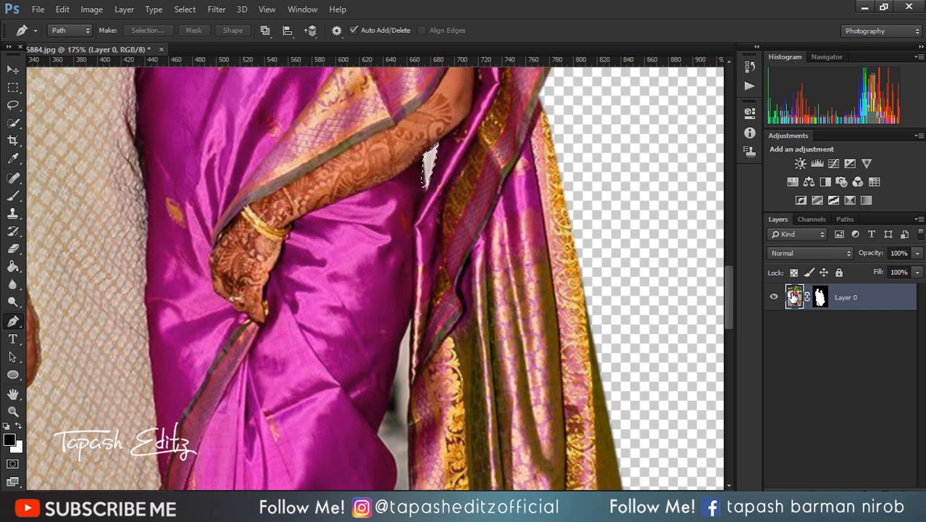
key(Delete)
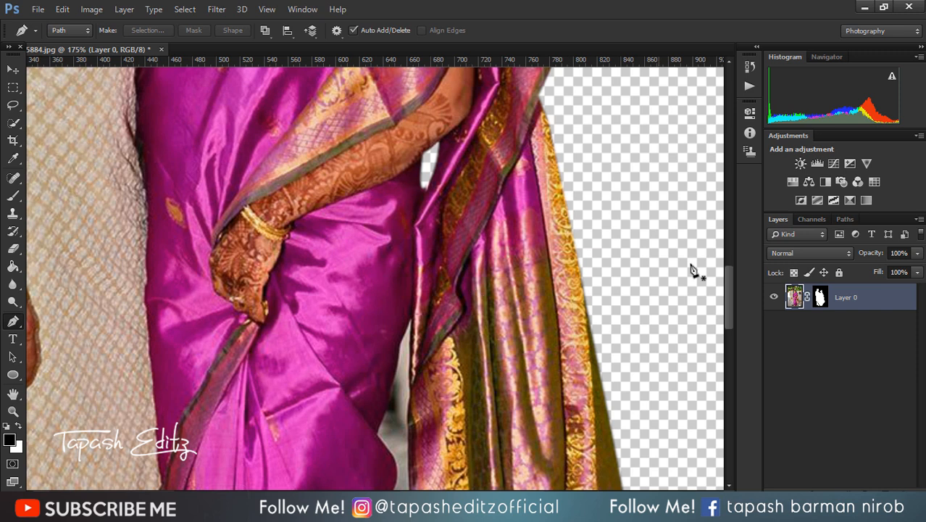
- Trace the woman's skirt edge with a path along the long background gap below her hand, down to where skirt and drape meet
drag(726, 284, 728, 306)
click(409, 157)
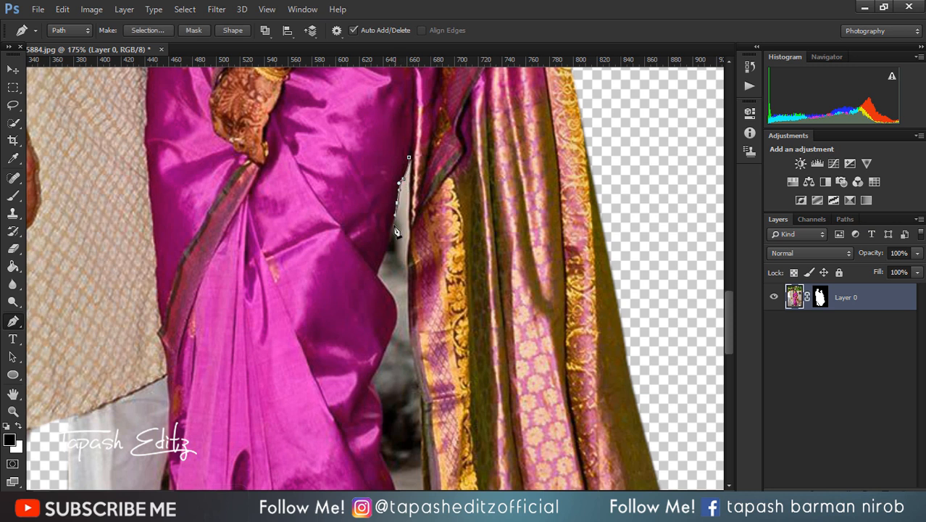
drag(391, 232, 384, 253)
click(395, 305)
drag(374, 372, 370, 381)
drag(727, 312, 726, 337)
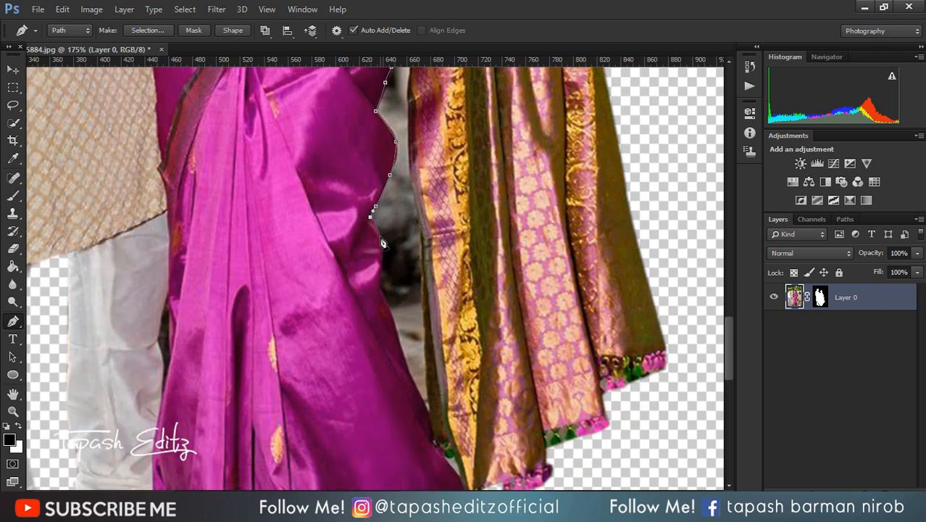
drag(381, 271, 390, 311)
click(379, 285)
drag(410, 379, 417, 393)
click(429, 413)
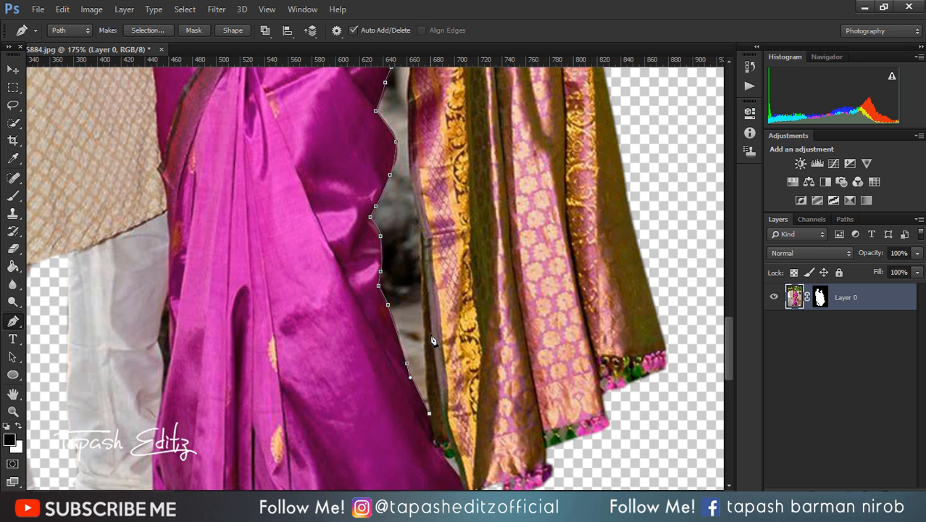
- Trace the hanging drape's inner edge back up the gap and close the path at its starting point
click(423, 280)
click(418, 227)
click(410, 154)
scroll(739, 351, up, 5)
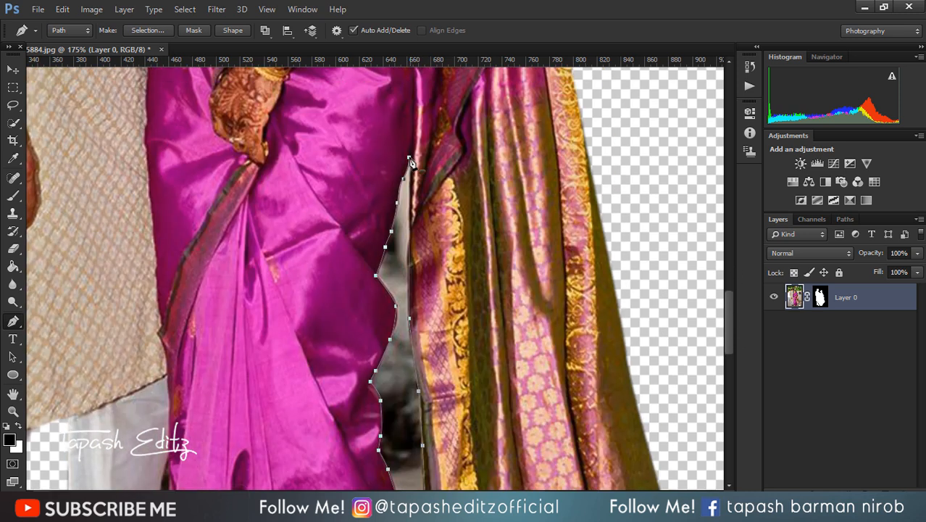
- Make a new selection with a 0.5-pixel feather from the skirt-and-drape gap path and cut those background pixels from Layer 0
right_click(409, 190)
click(455, 234)
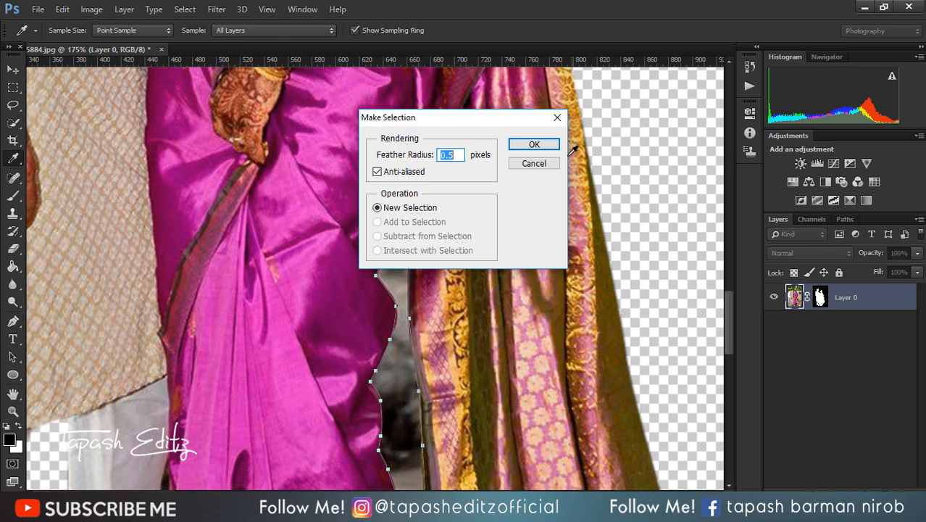
text(0.5)
key(Return)
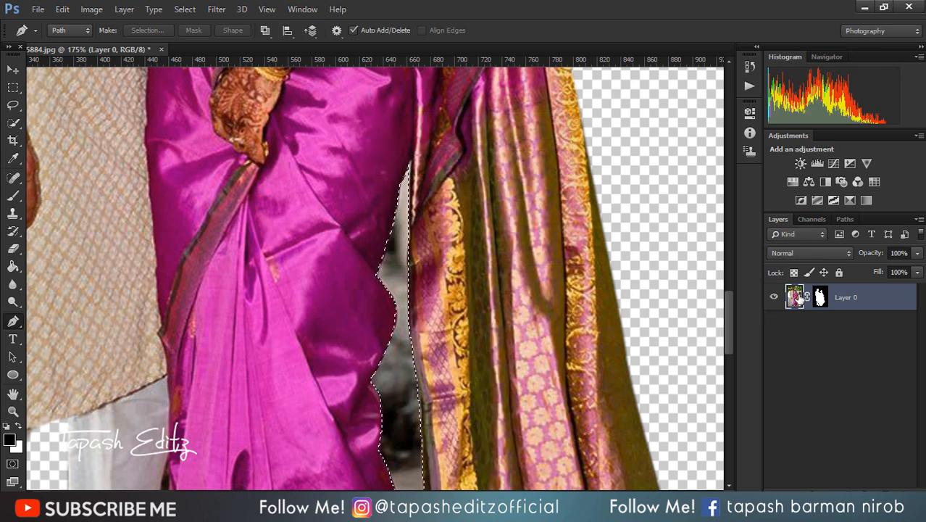
key(ctrl+x)
- Place the tree-lined park walkway image from folder 1 on the STOCK (E:) drive as an embedded layer
scroll(152, 268, down, 3)
scroll(297, 266, down, 4)
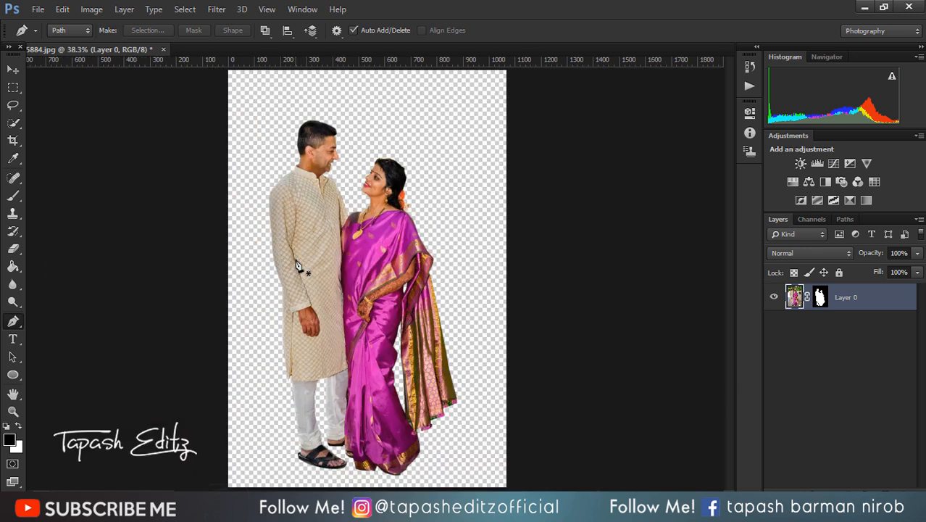
scroll(297, 266, down, 3)
scroll(297, 266, up, 1)
scroll(297, 266, up, 2)
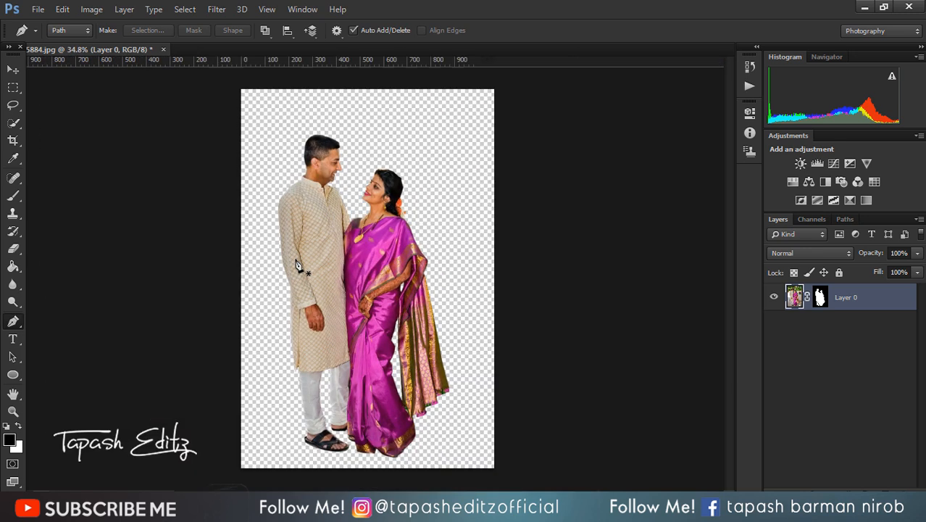
click(37, 8)
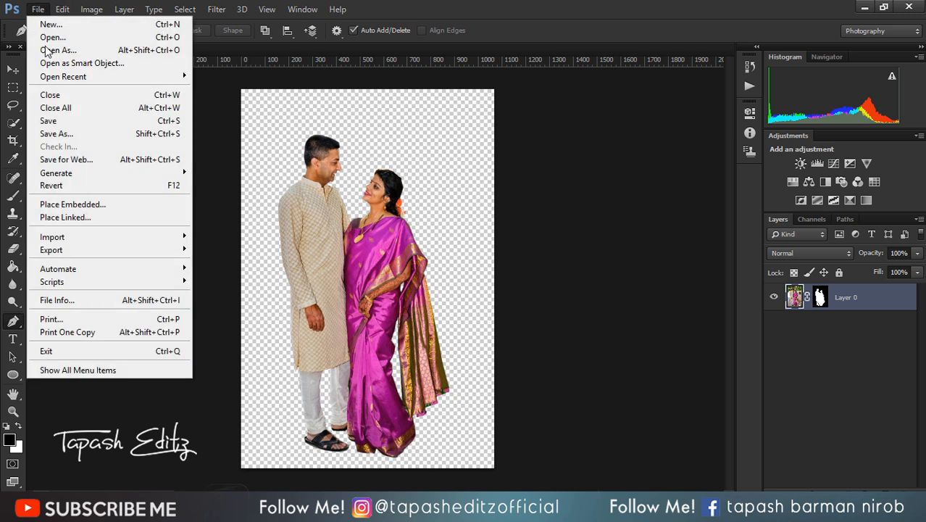
click(92, 206)
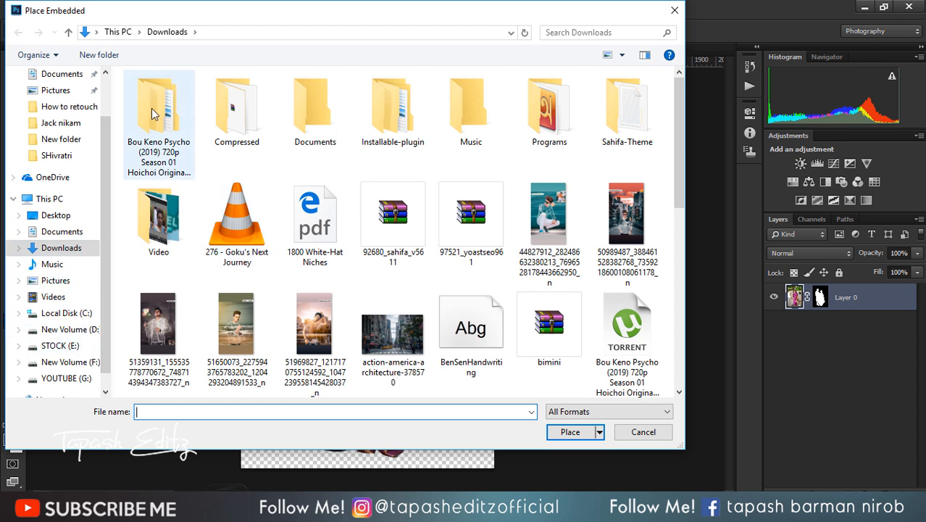
click(84, 346)
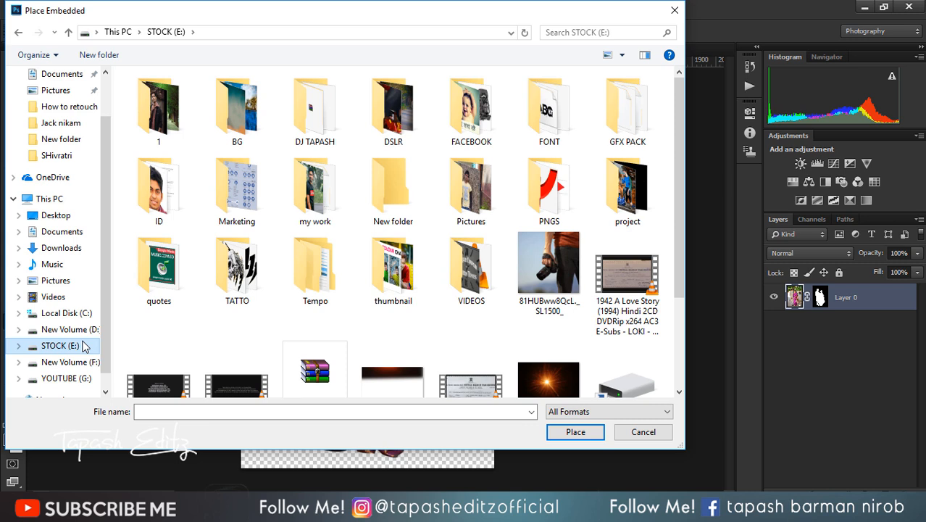
double_click(144, 145)
scroll(385, 293, down, 3)
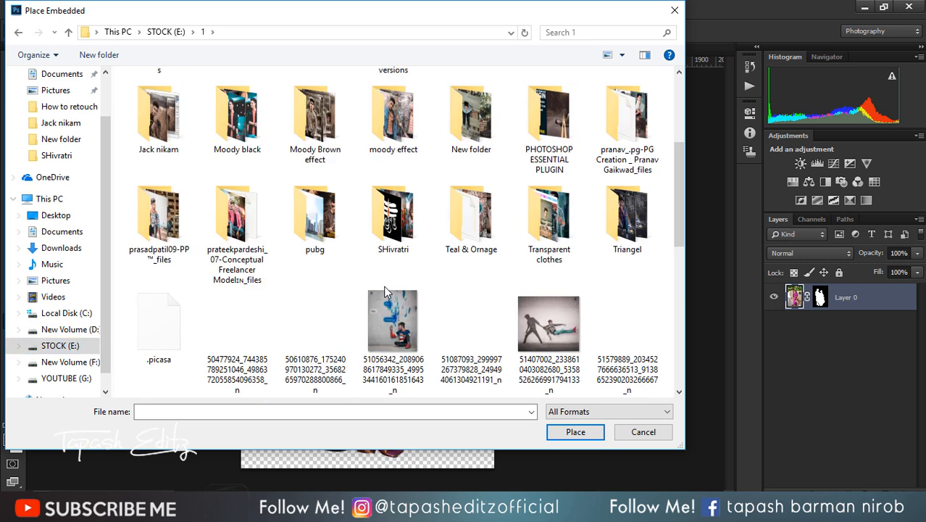
scroll(385, 292, down, 3)
double_click(536, 229)
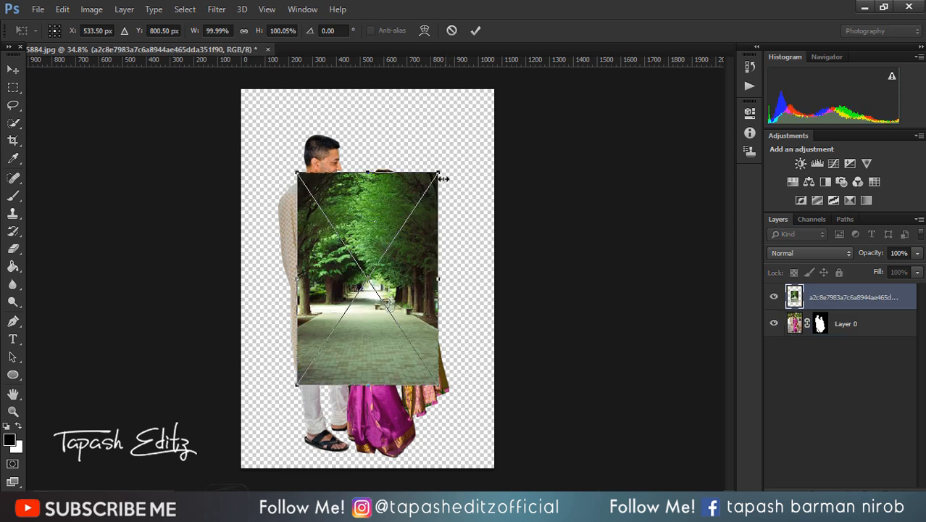
- Scale the park image to about 219% so it fills the canvas, and move its layer below Layer 0
drag(439, 173, 556, 90)
drag(428, 151, 428, 188)
key(p)
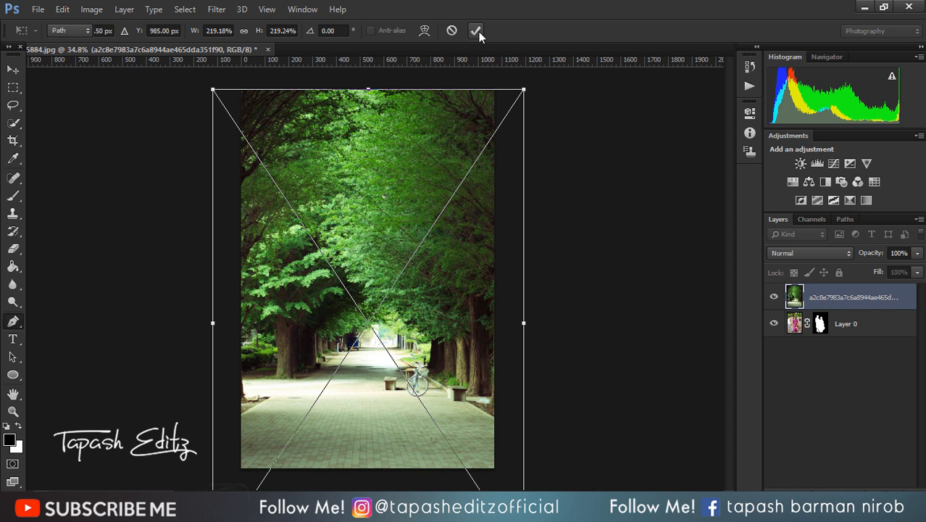
click(476, 30)
drag(817, 301, 830, 363)
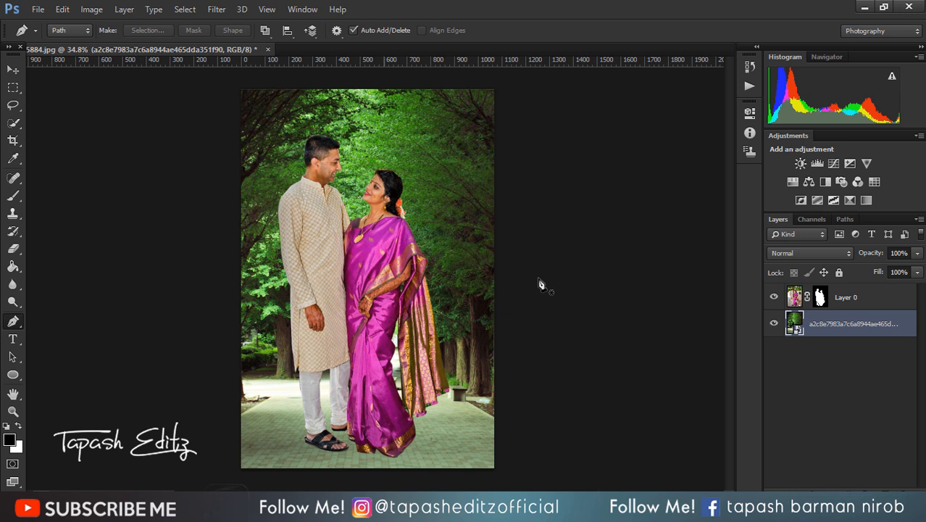
- Scale the couple on Layer 0 down slightly and lower them onto the walkway, with the layer bounds at the canvas's bottom edge
click(875, 304)
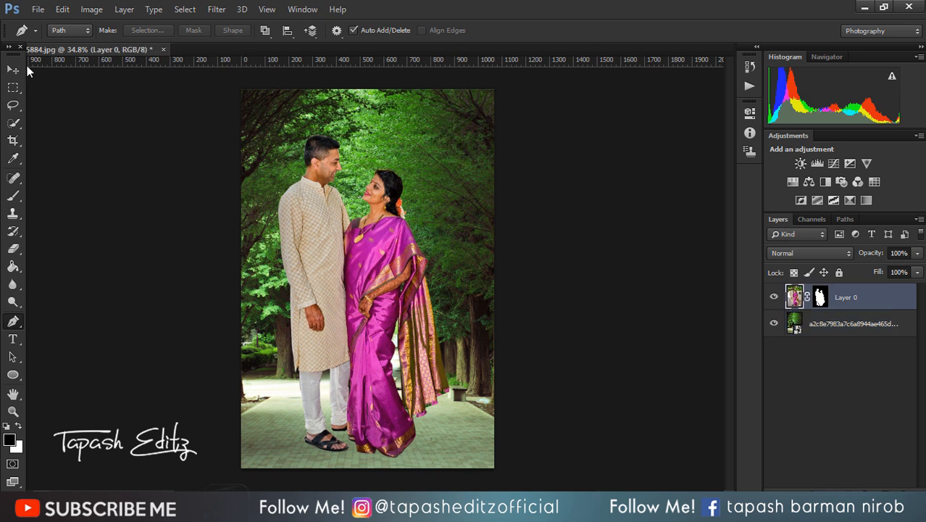
click(13, 70)
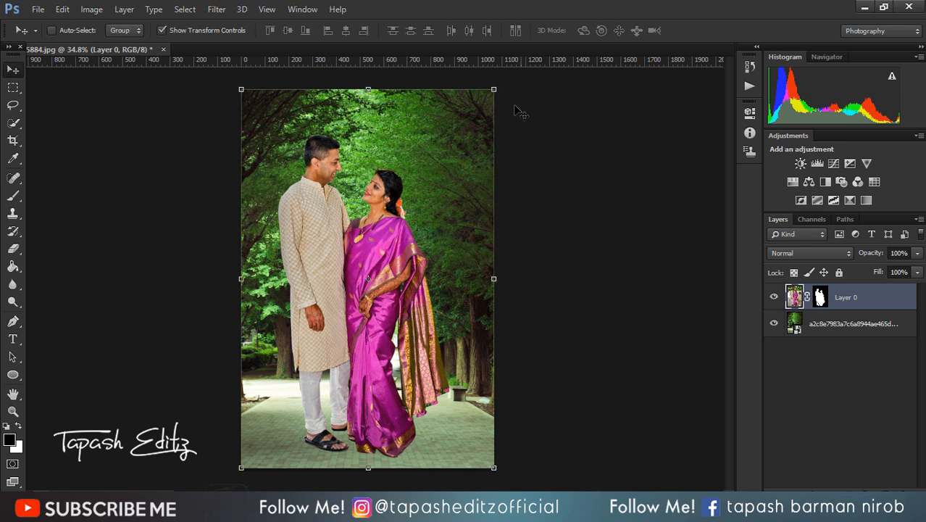
drag(493, 89, 480, 110)
drag(368, 281, 368, 303)
click(613, 30)
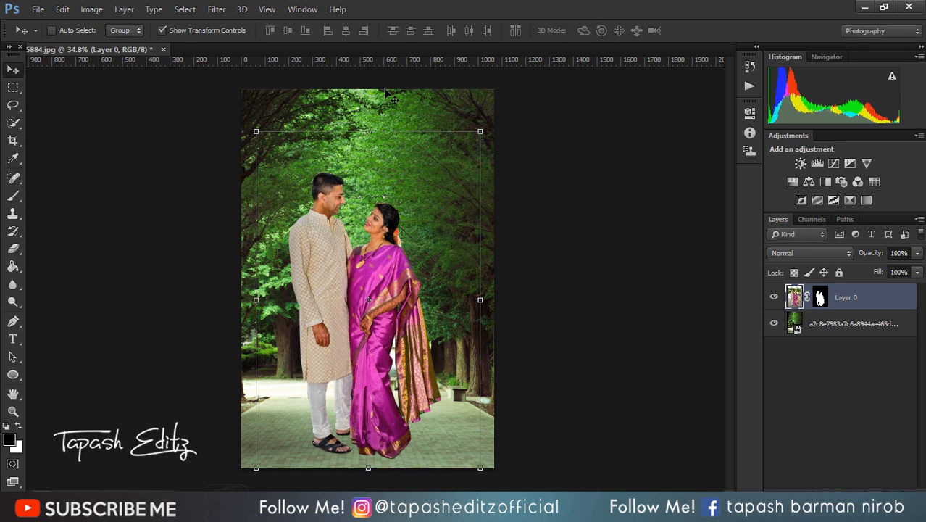
- Crop the composition around the couple with the Crop tool
click(13, 141)
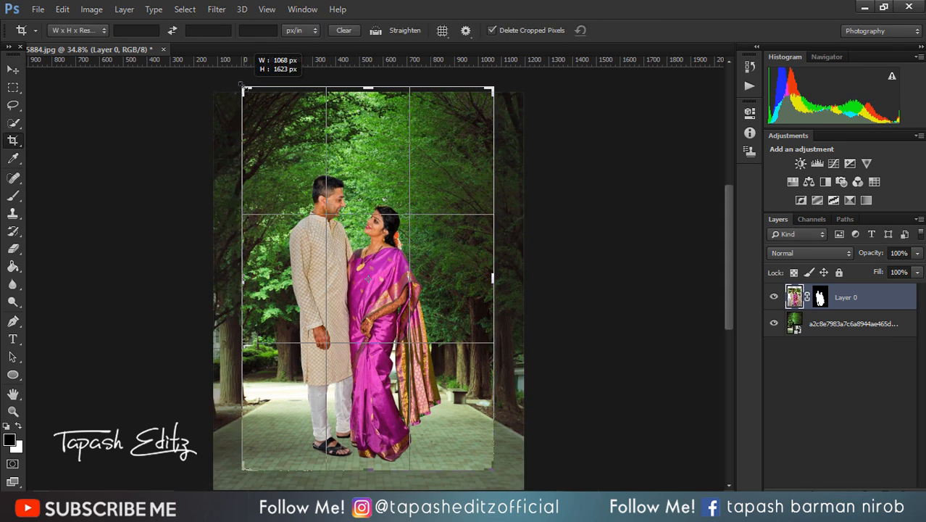